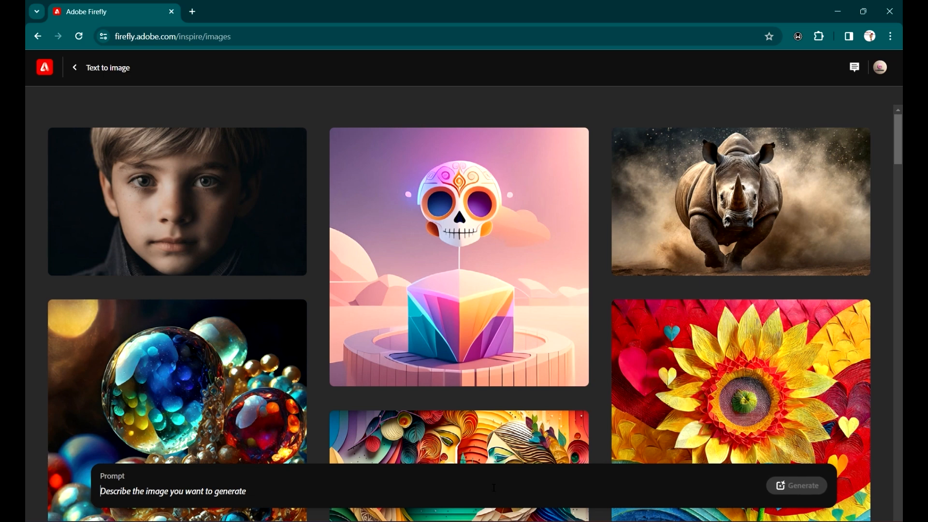
# Generate images from the prompt "Adorable colorful tiger"
pyautogui.write('Ado')
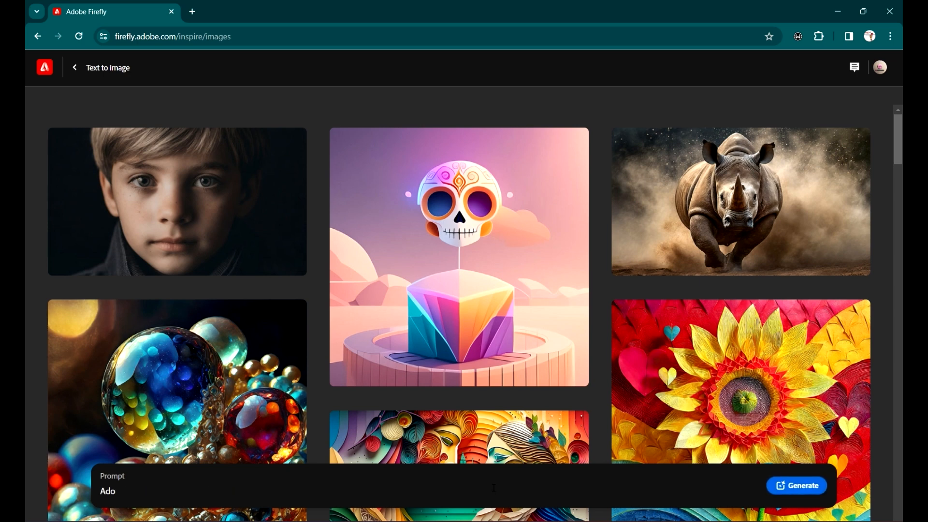
pyautogui.write('rable tiger')
pyautogui.press('BackSpace')
pyautogui.press('BackSpace')
pyautogui.press('BackSpace')
pyautogui.press('BackSpace')
pyautogui.write('colorful tiger')
pyautogui.press('Return')
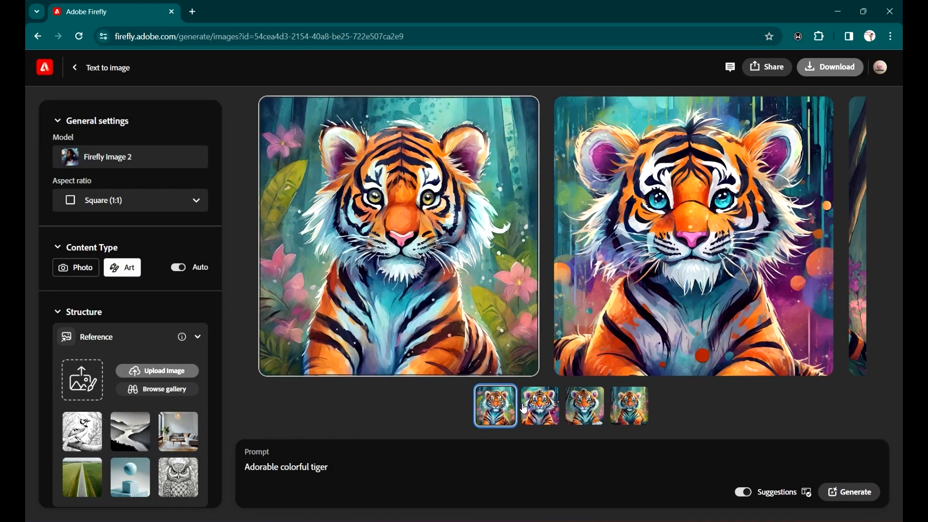
# Look through all four generated tiger artworks and return to the first one
pyautogui.click(540, 422)
pyautogui.click(598, 414)
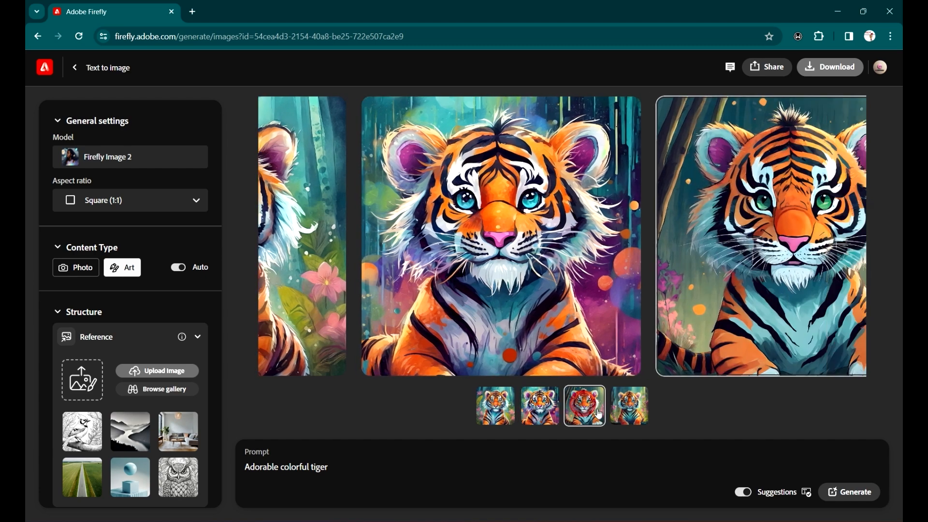
pyautogui.click(628, 412)
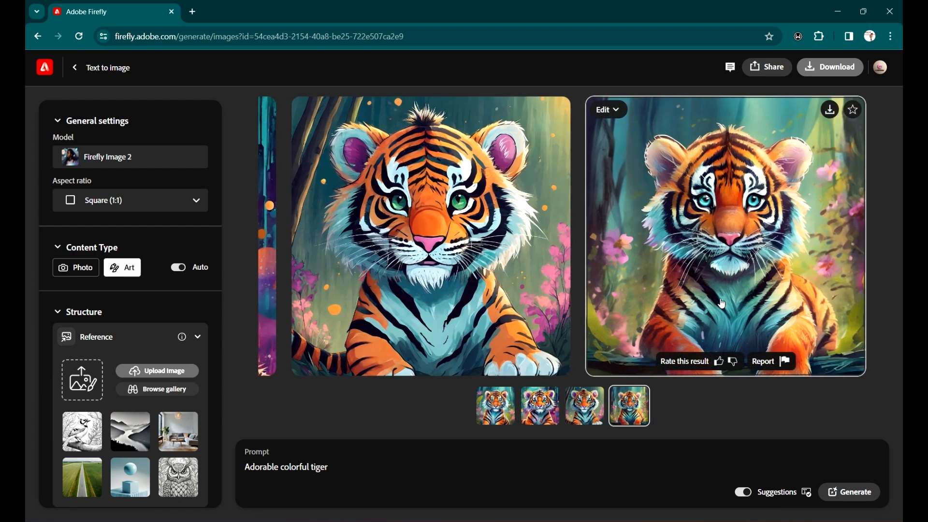
pyautogui.click(582, 408)
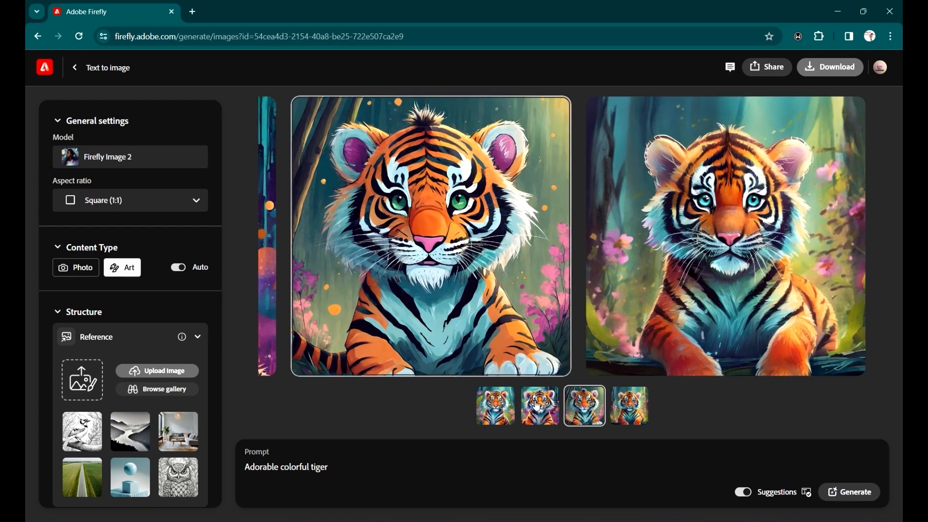
pyautogui.click(538, 408)
pyautogui.click(495, 405)
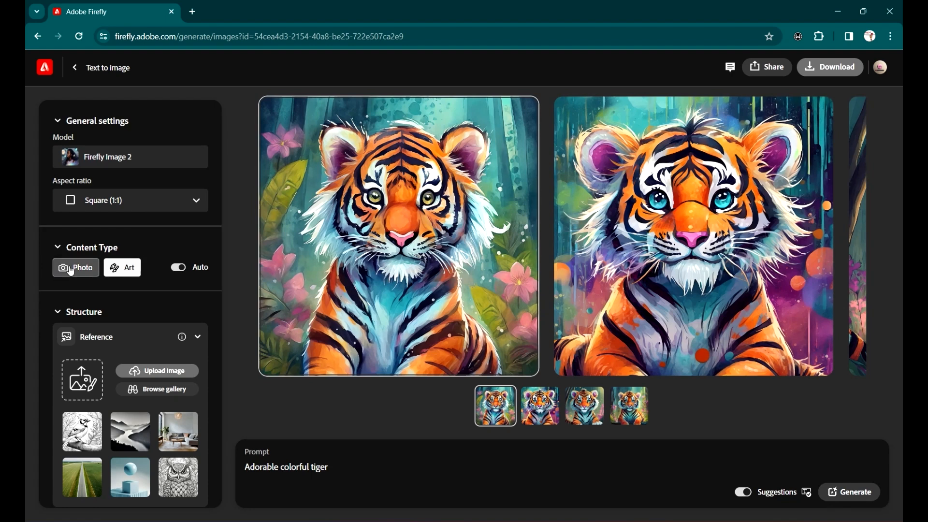
# Set the content type to Photo and generate images from the prompt "Hyper-realistic adorable colorful tiger"
pyautogui.click(76, 269)
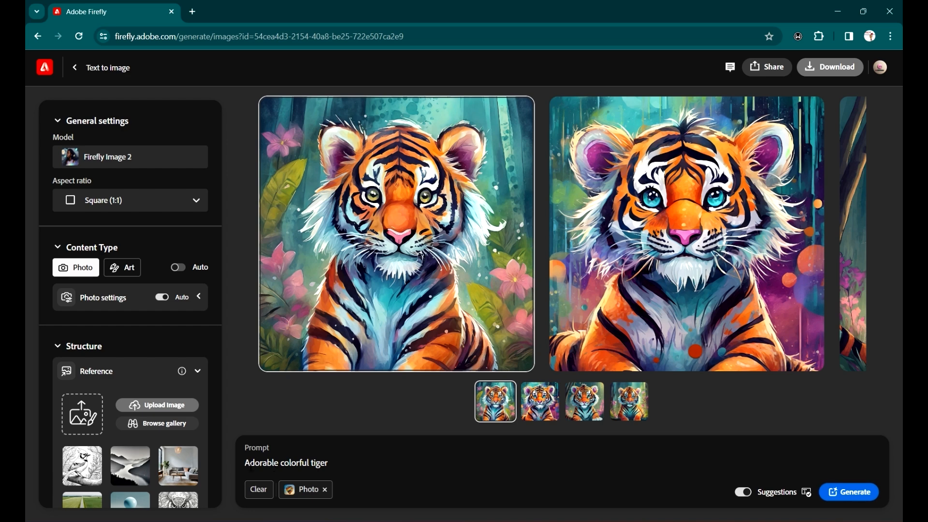
pyautogui.click(247, 463)
pyautogui.write('Hyper')
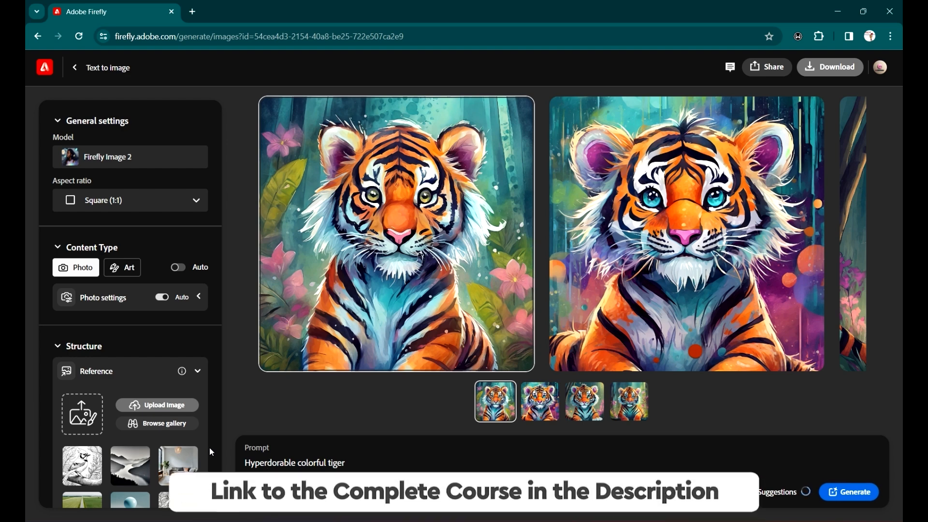
pyautogui.write('-realis')
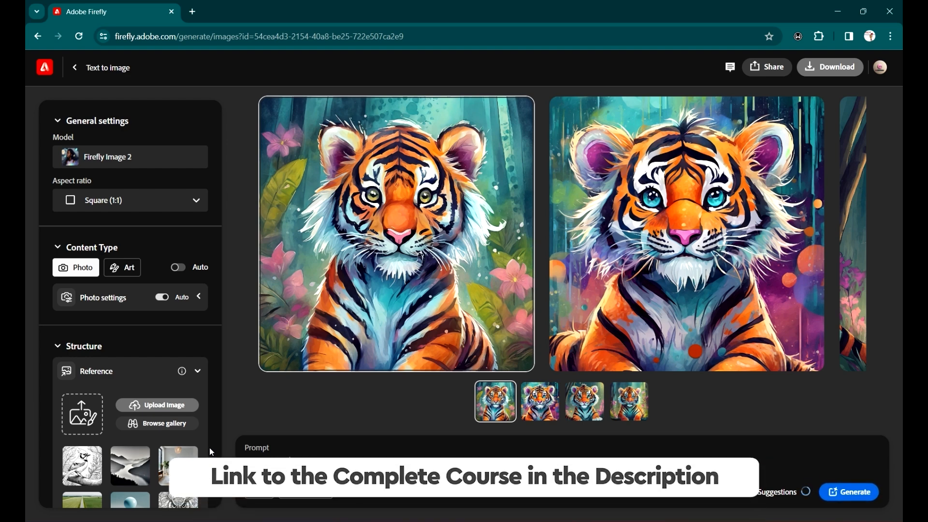
pyautogui.write('tic adorable colorful tiger')
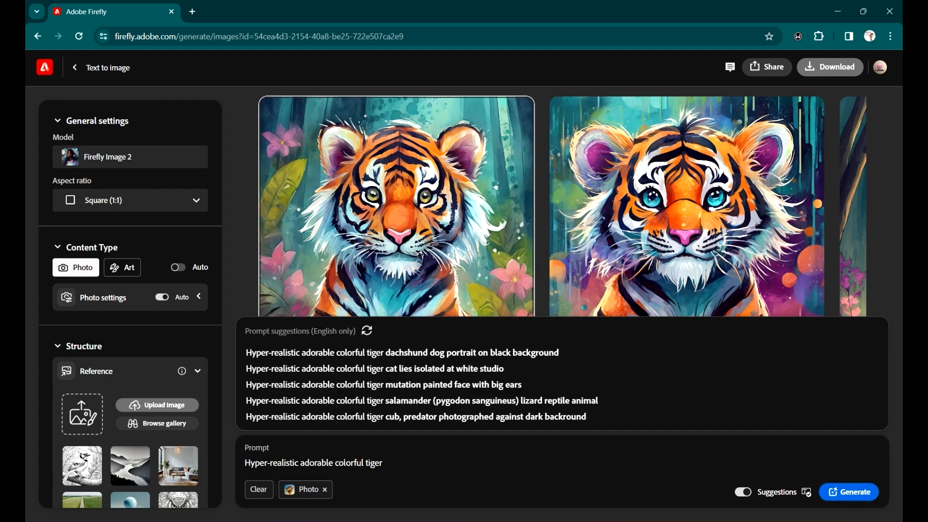
pyautogui.press('Up')
pyautogui.press('Return')
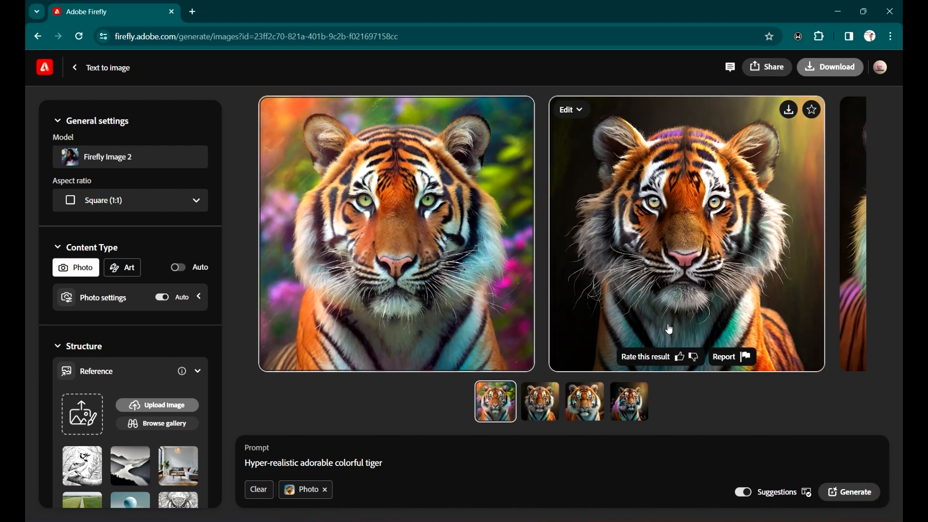
# View the photo-style tiger results enlarged one after another, starting with the first, and close the enlarged view
pyautogui.click(447, 256)
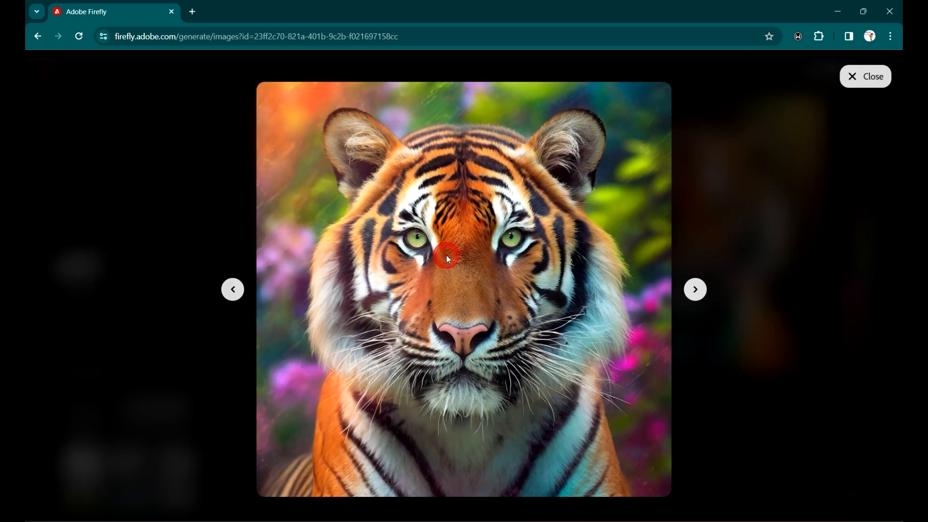
pyautogui.click(695, 290)
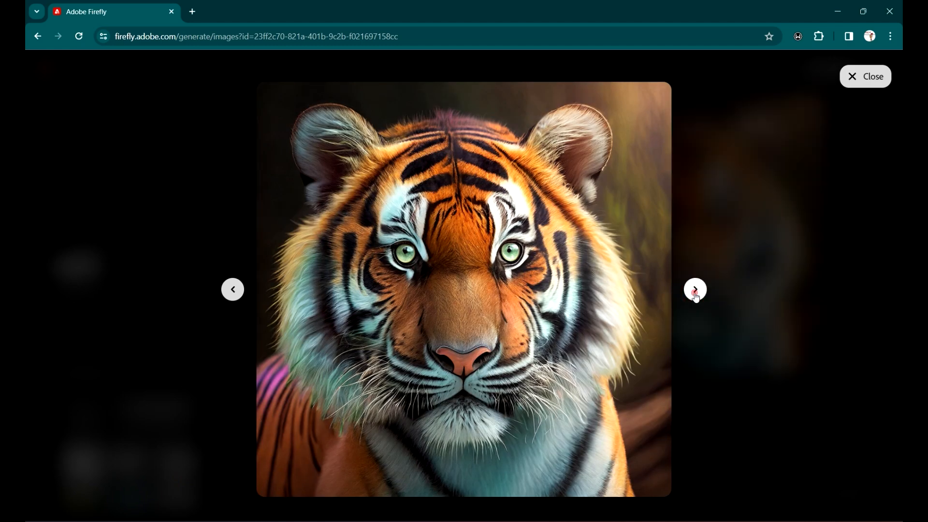
pyautogui.click(695, 295)
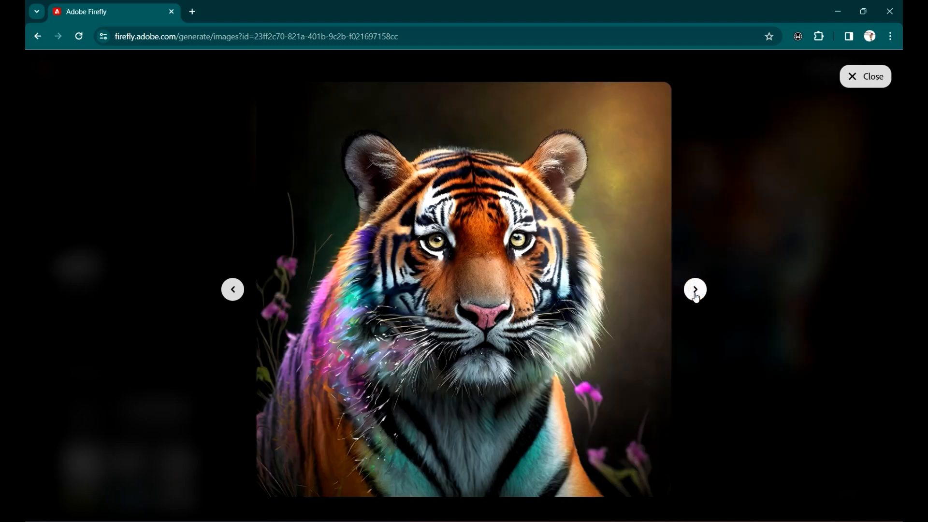
pyautogui.click(695, 289)
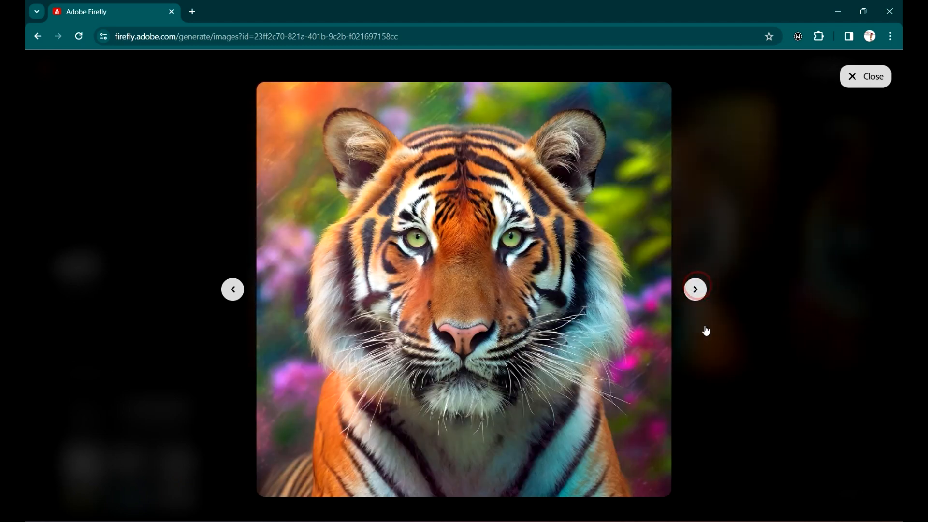
pyautogui.click(696, 289)
pyautogui.click(785, 324)
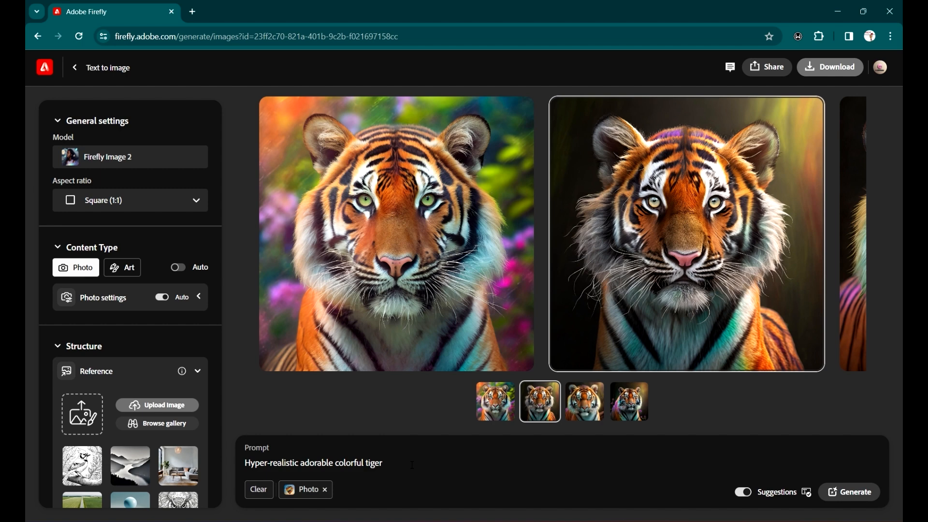
# Compare the photo-style tigers in the results strip, going from the fourth image back to the first
pyautogui.click(637, 411)
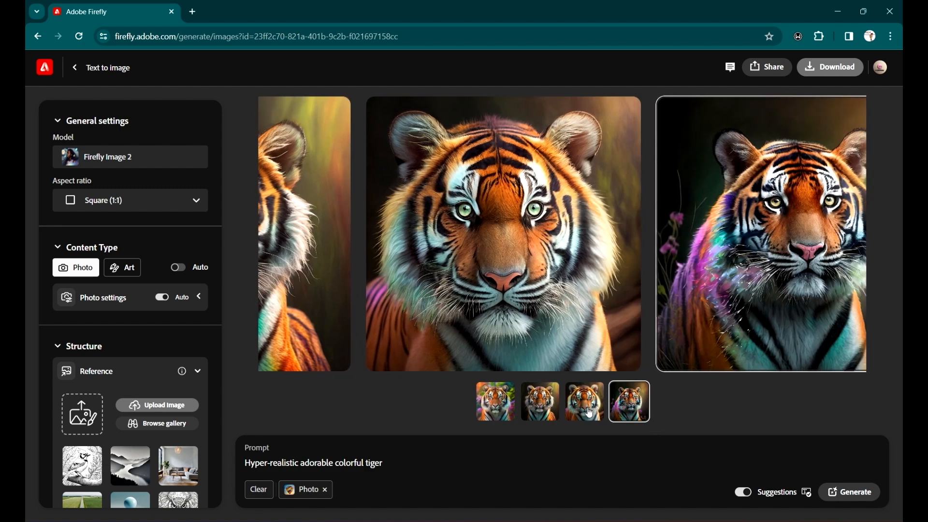
pyautogui.click(589, 410)
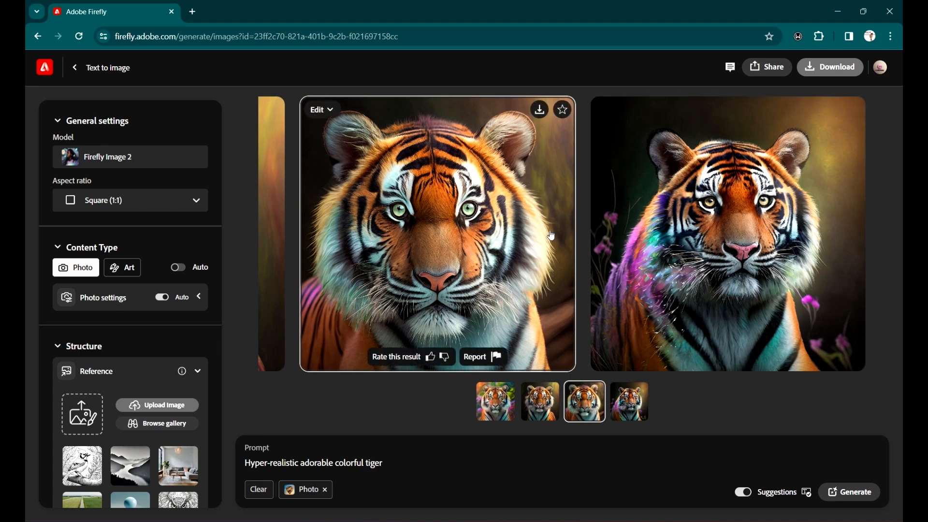
pyautogui.click(547, 402)
pyautogui.click(502, 407)
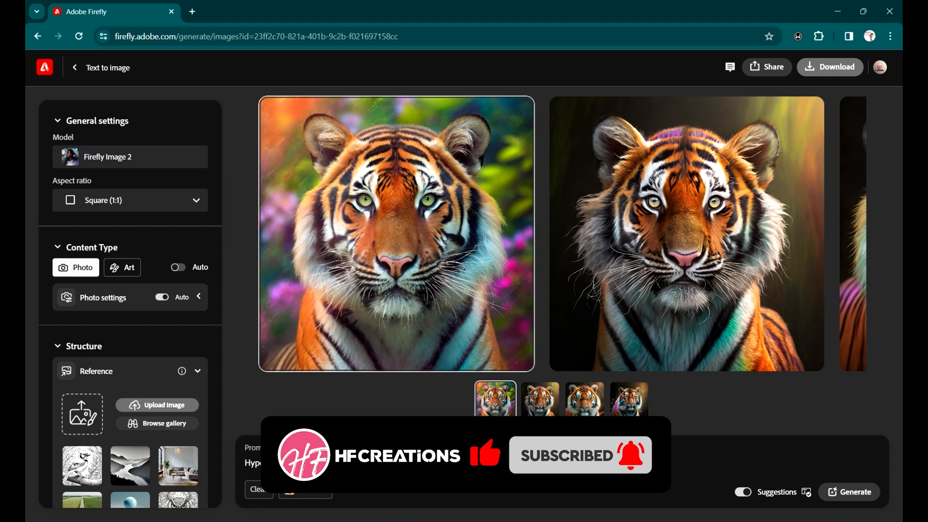
# Extend the prompt with "in the wild with green leaves and yellow flowers" and generate new images
pyautogui.write('in the')
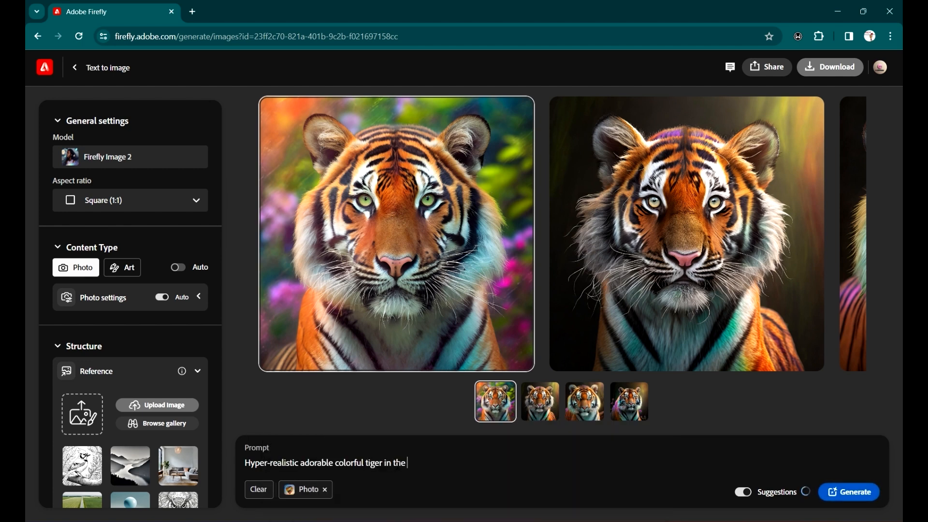
pyautogui.write(' wild')
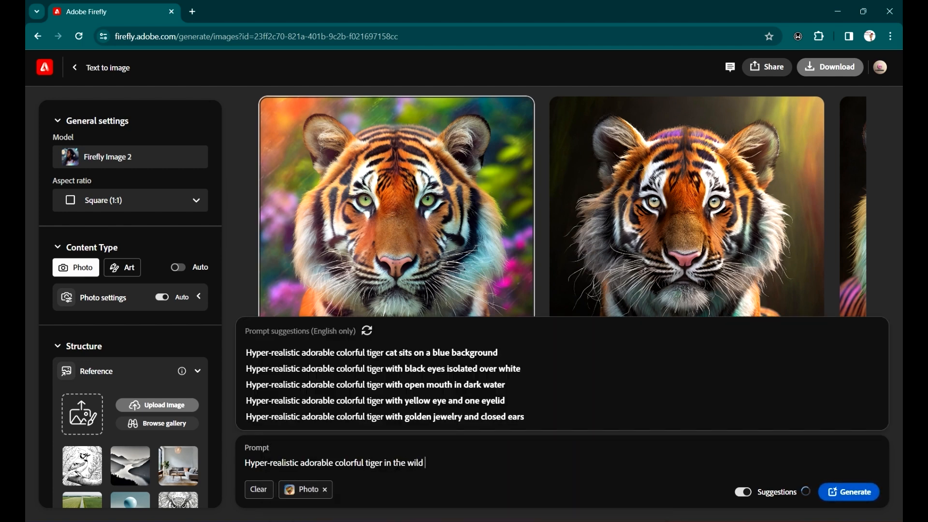
pyautogui.write(' with')
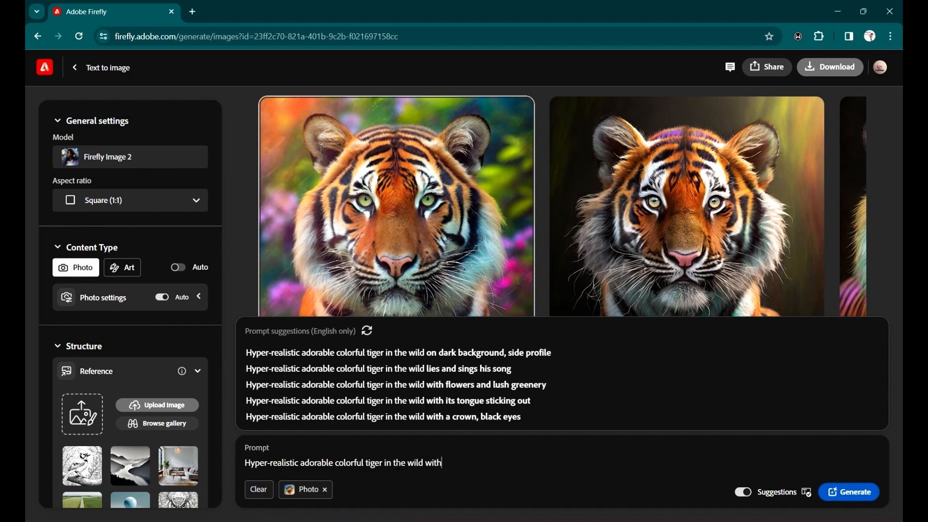
pyautogui.write(' green l')
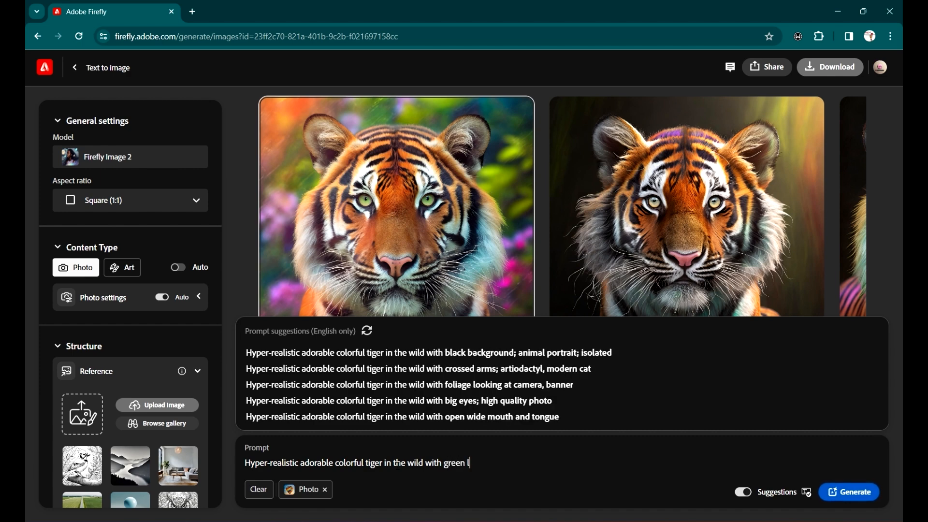
pyautogui.write('e')
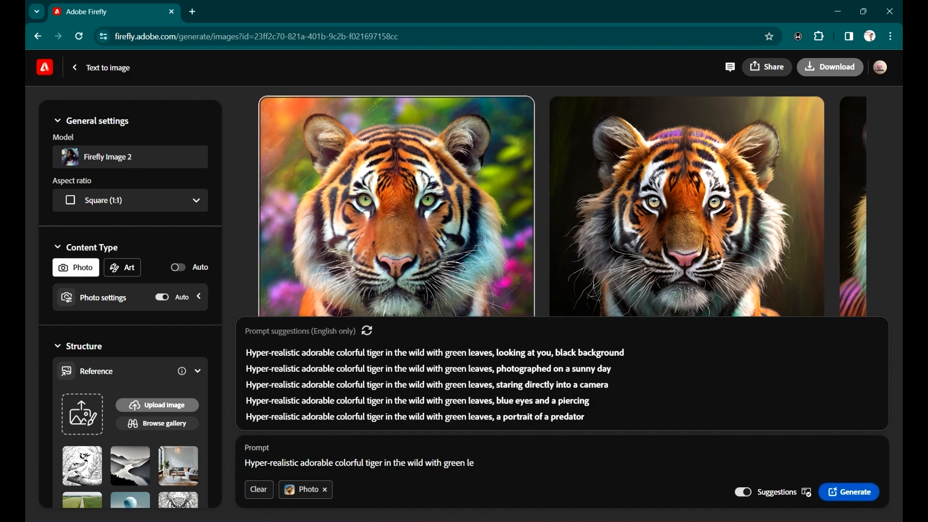
pyautogui.write('aves and yel')
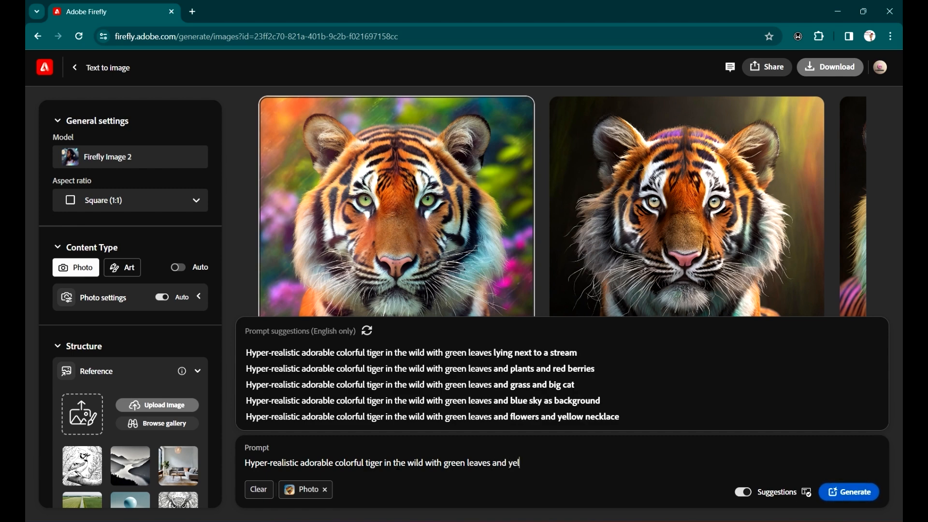
pyautogui.write('low flowers')
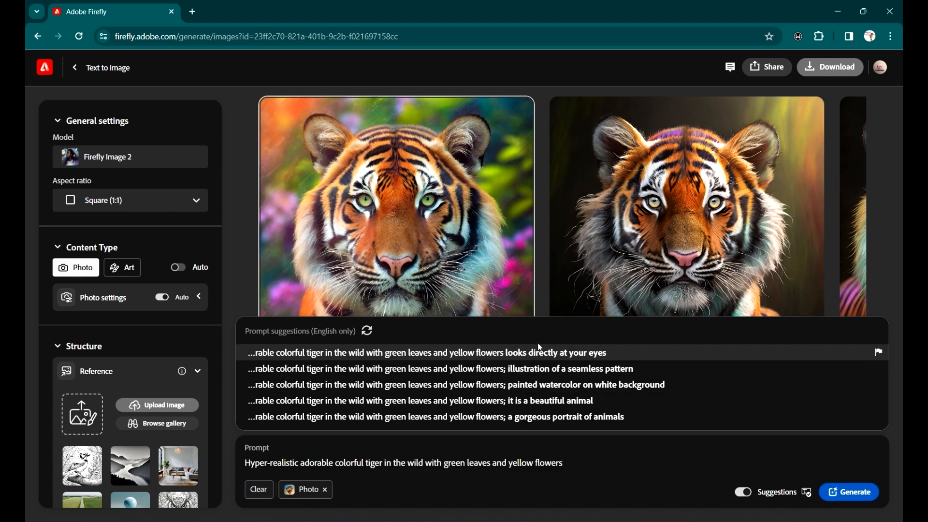
pyautogui.moveTo(598, 471); pyautogui.dragTo(668, 449)
pyautogui.hotkey('ctrl', 'a')
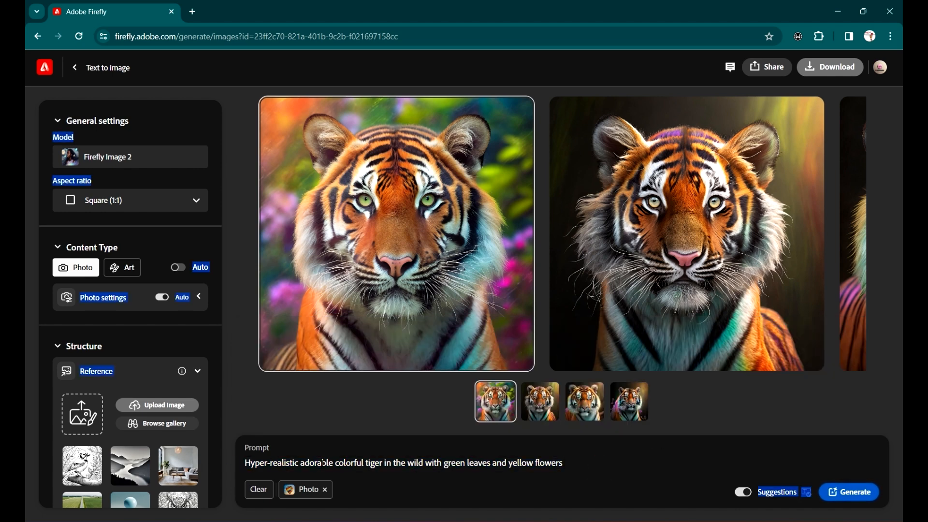
pyautogui.click(633, 455)
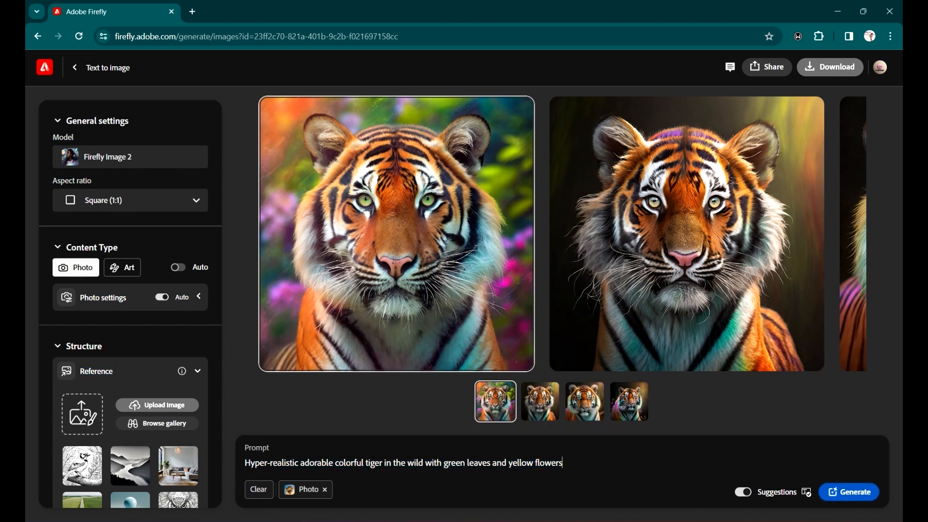
pyautogui.click(858, 494)
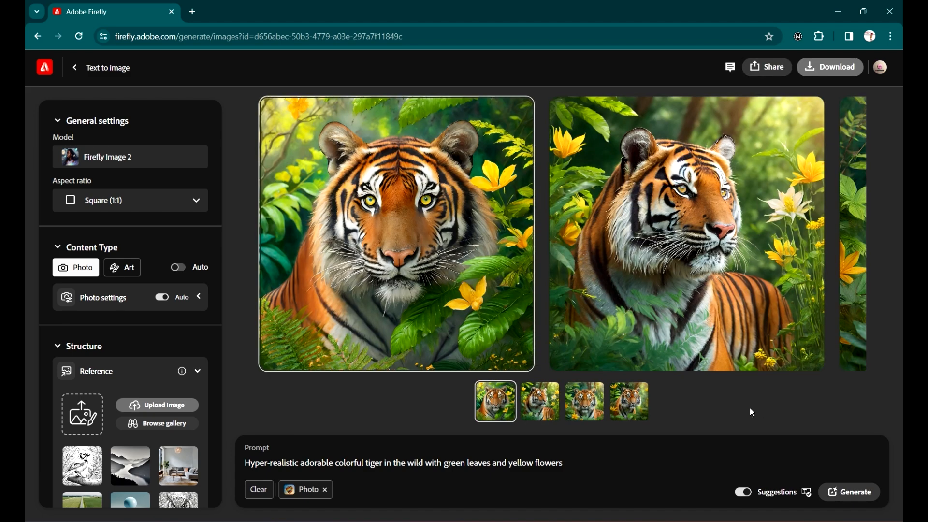
# View the new tiger images among leaves and flowers enlarged, cycle back to the first, and close the enlarged view
pyautogui.click(467, 253)
pyautogui.click(700, 290)
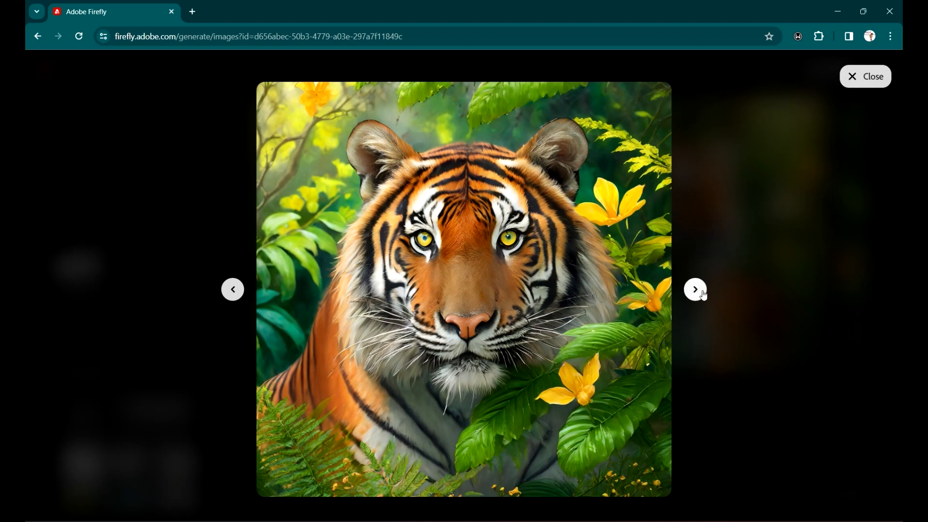
pyautogui.click(701, 290)
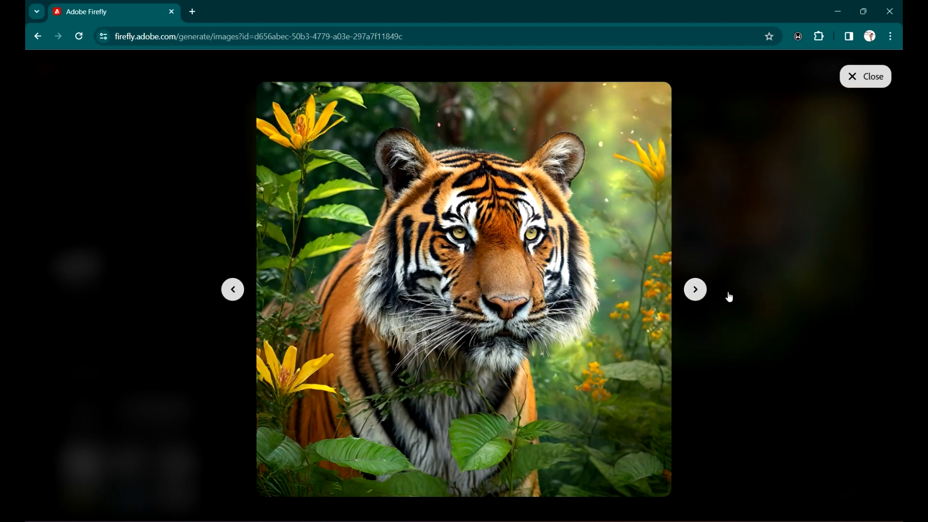
pyautogui.click(695, 289)
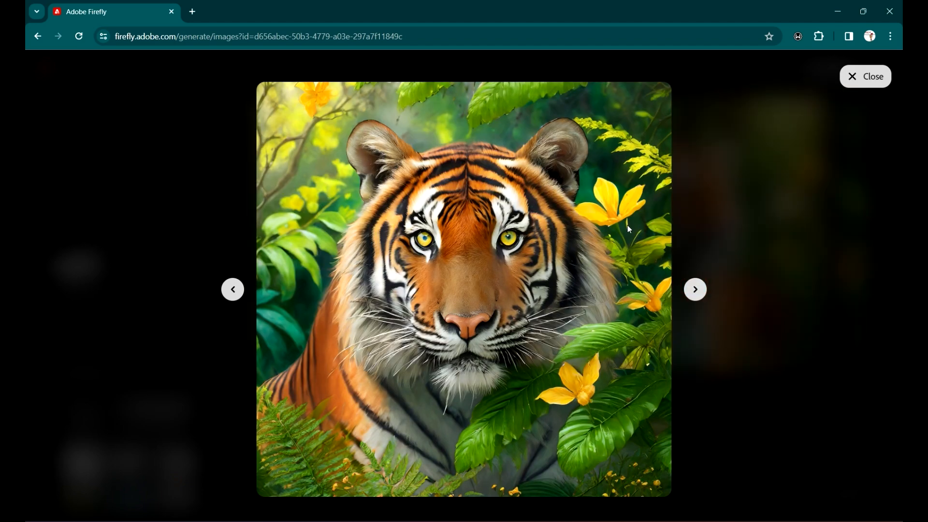
pyautogui.moveTo(333, 260)
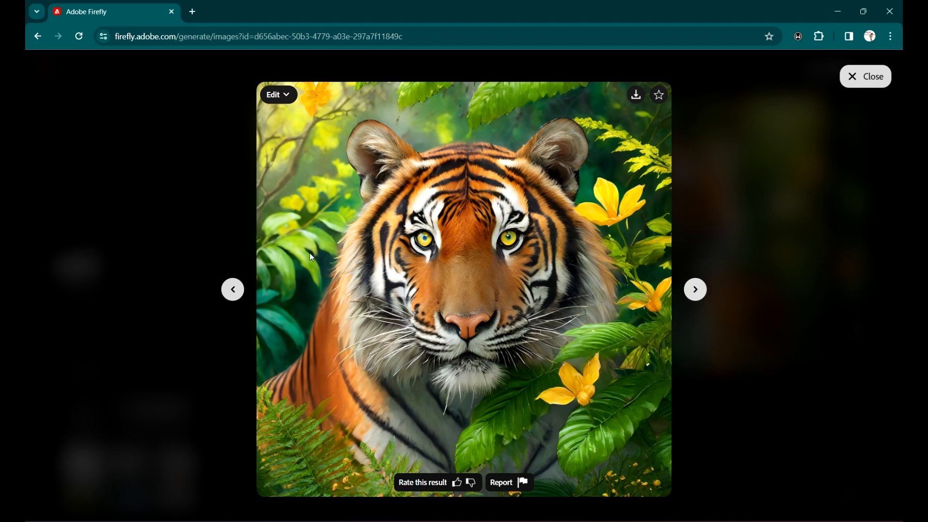
pyautogui.click(865, 77)
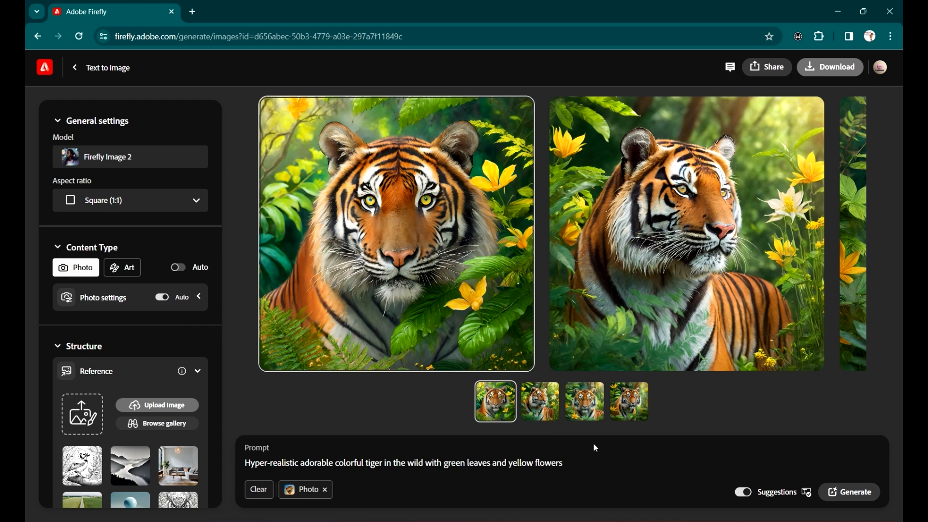
# View the tiger images among leaves and yellow flowers enlarged, from the first to the fourth, and close the enlarged view
pyautogui.moveTo(575, 464); pyautogui.dragTo(229, 471)
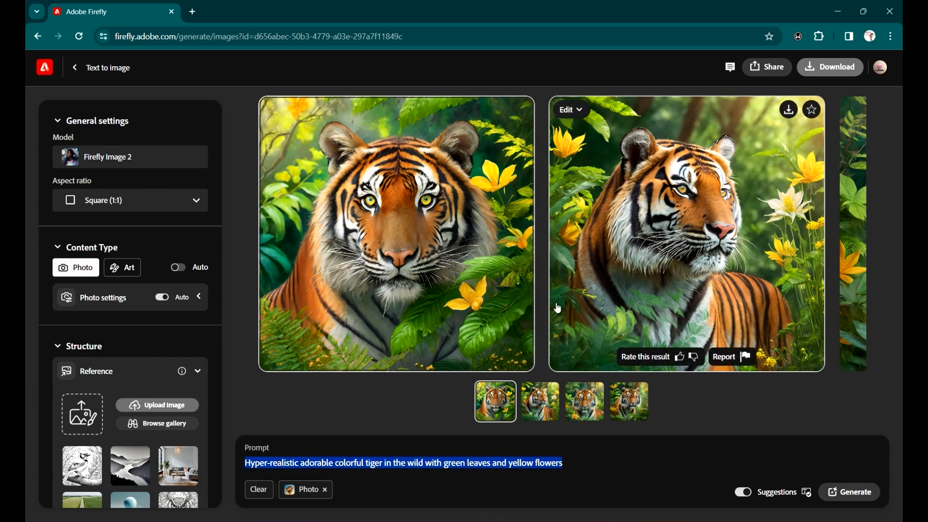
pyautogui.click(467, 234)
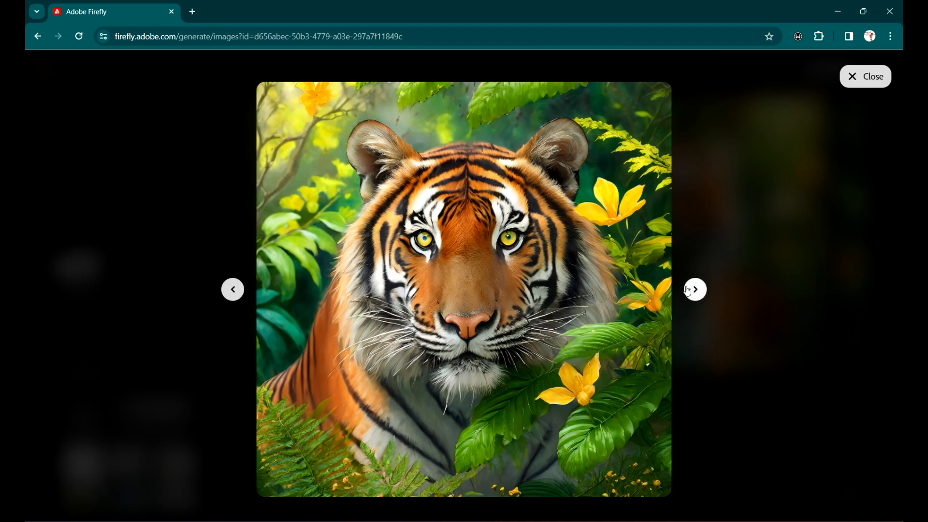
pyautogui.click(695, 299)
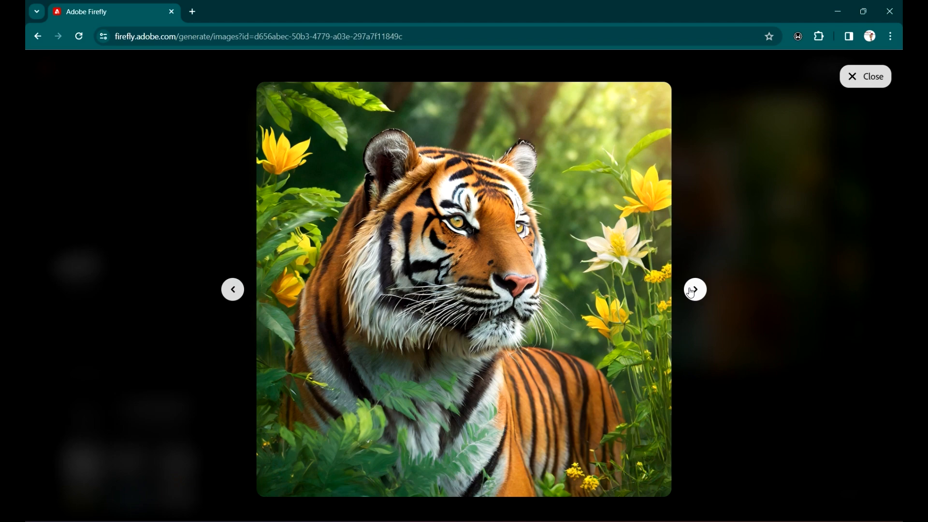
pyautogui.click(694, 290)
pyautogui.click(695, 290)
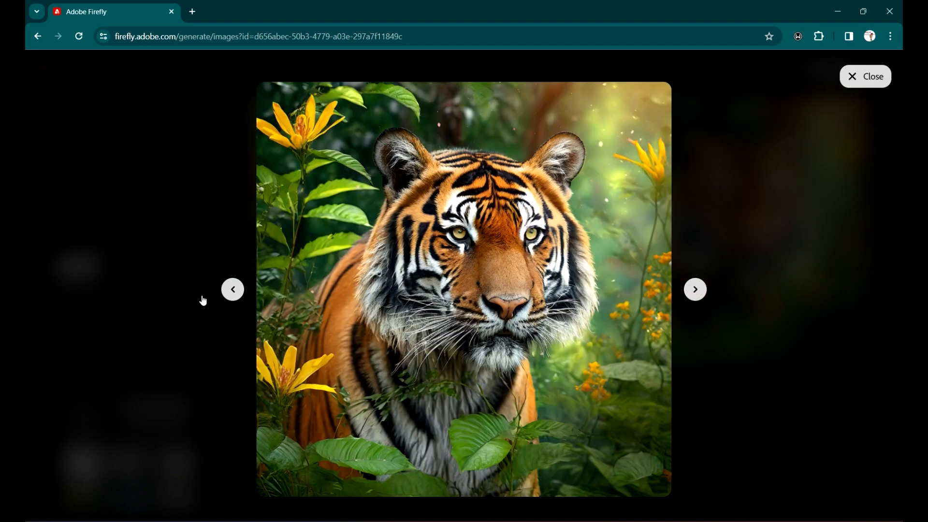
pyautogui.click(794, 314)
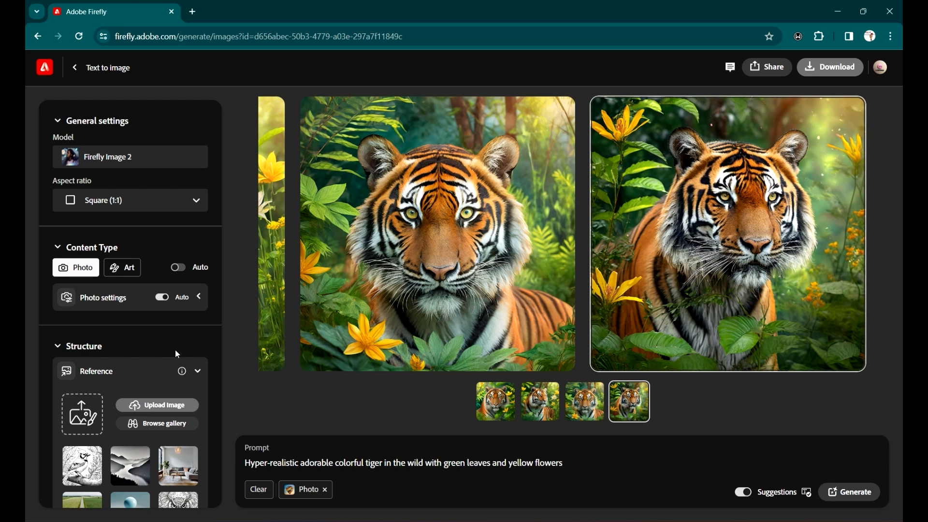
# Examine the available generation settings, from aspect ratio and content type to the structure and style references
pyautogui.scroll(-1, 183, 251)
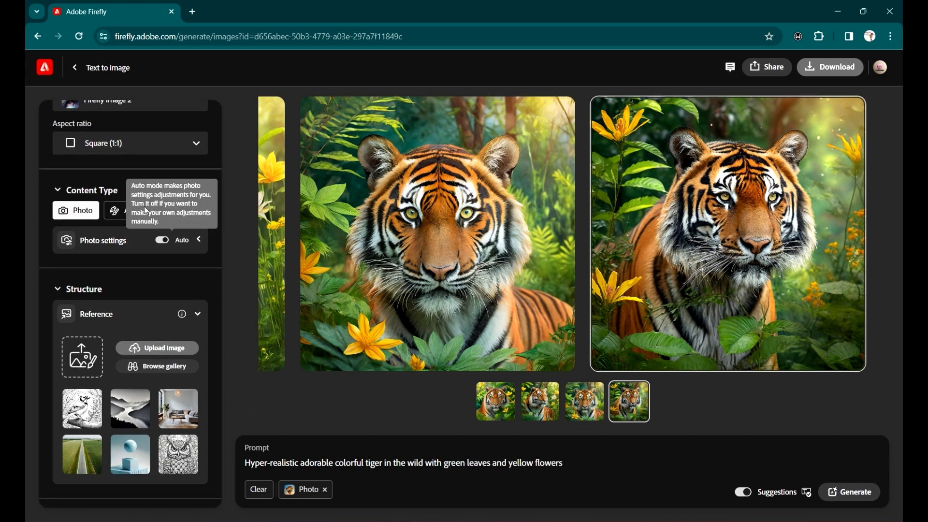
pyautogui.scroll(1, 86, 233)
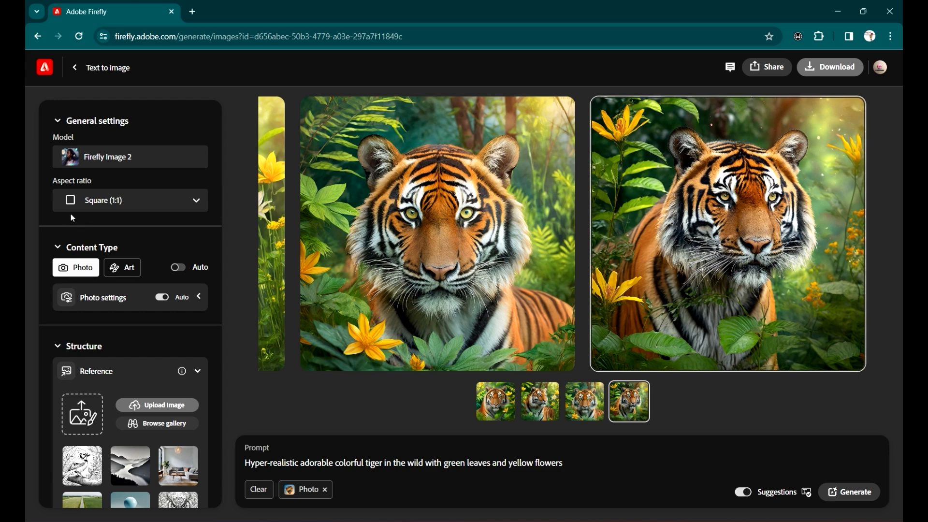
pyautogui.scroll(-1, 72, 218)
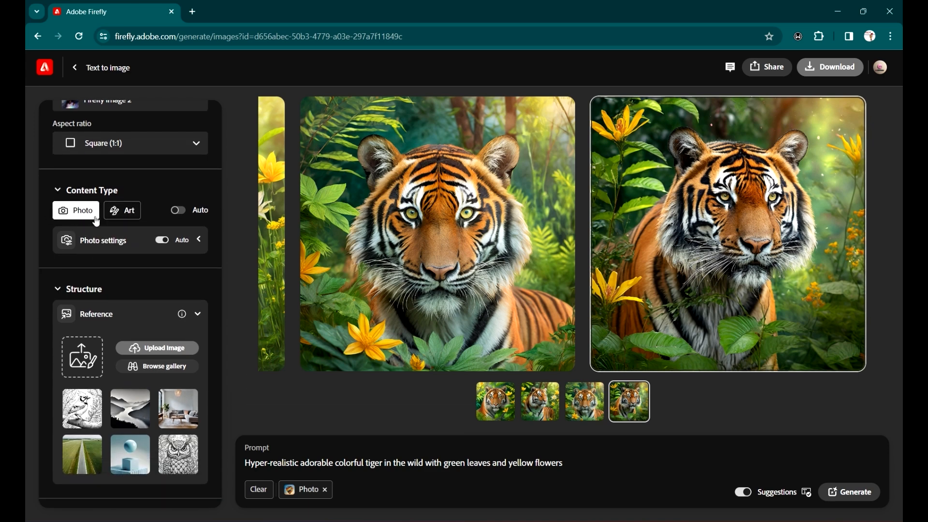
pyautogui.scroll(-2, 114, 296)
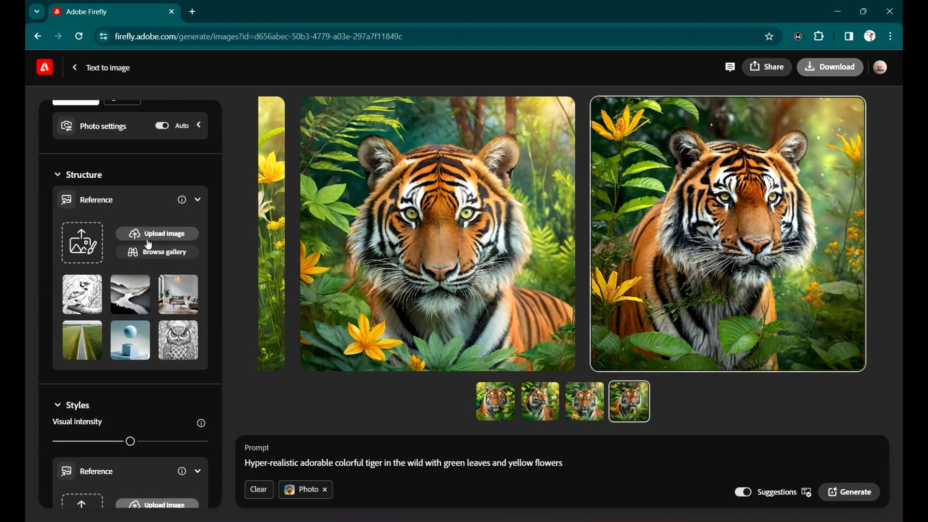
pyautogui.scroll(-4, 147, 201)
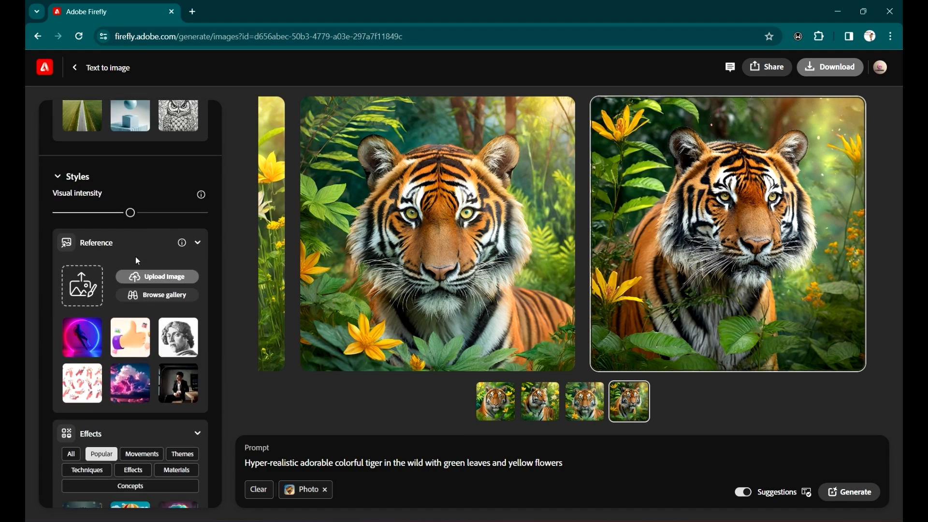
pyautogui.scroll(1, 113, 208)
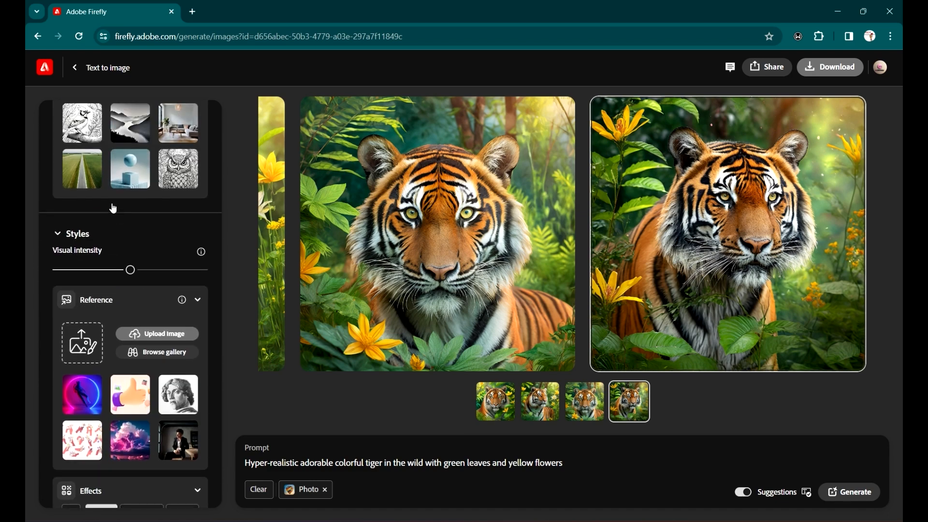
pyautogui.scroll(-2, 146, 288)
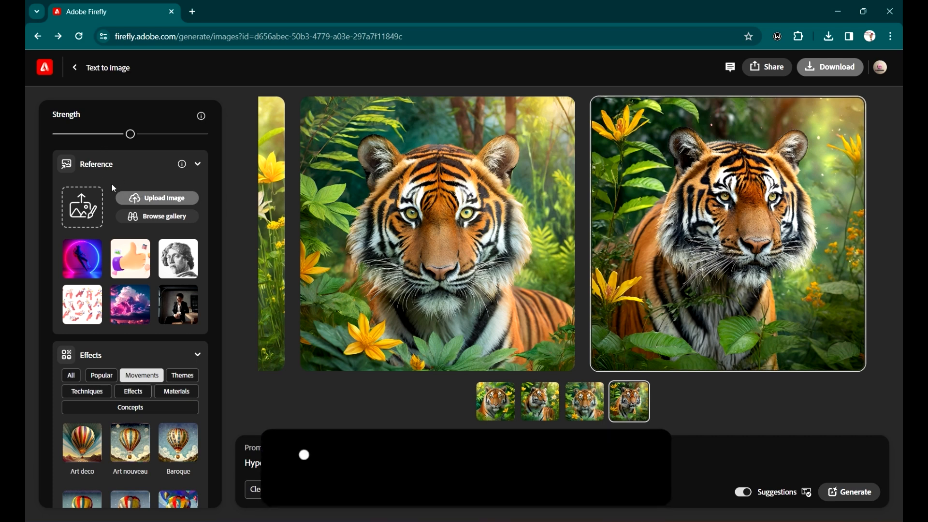
# Show the Movements category of style effects and apply the Baroque effect
pyautogui.scroll(-1, 112, 184)
pyautogui.scroll(-1, 150, 254)
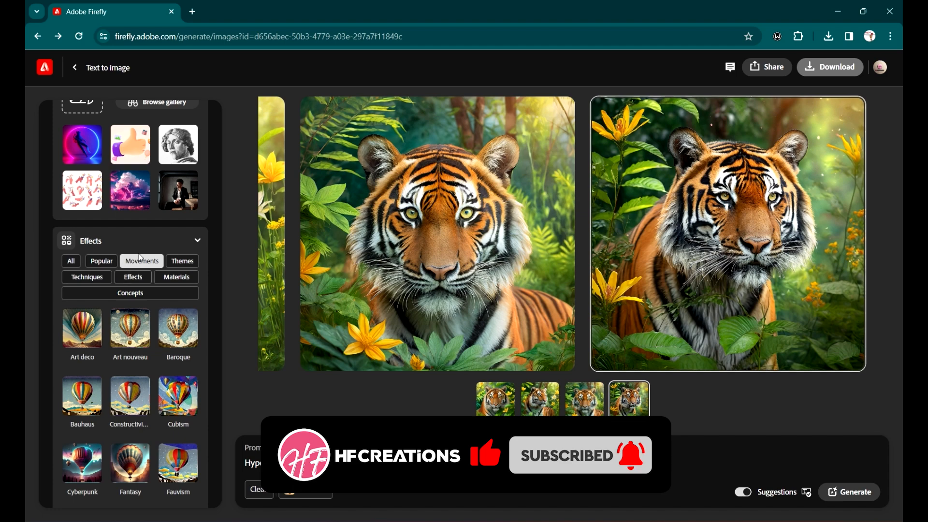
pyautogui.click(104, 260)
pyautogui.click(131, 264)
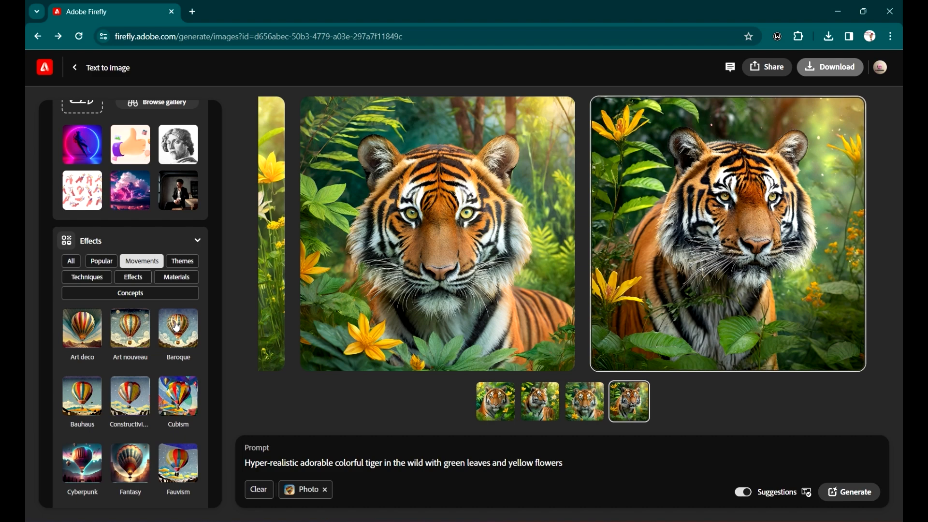
pyautogui.scroll(-1, 164, 332)
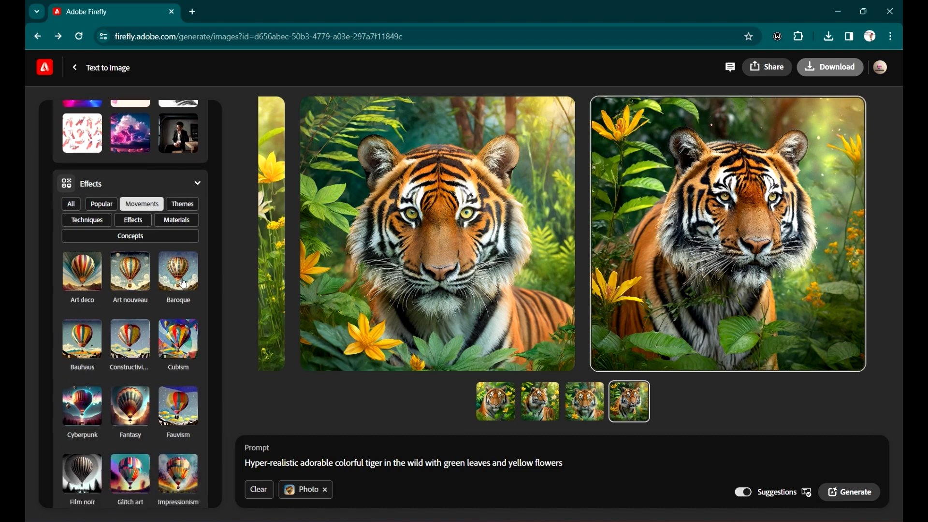
pyautogui.click(183, 283)
# Add the Psychedelic and Synthwave movement effects to the prompt
pyautogui.scroll(-1, 167, 334)
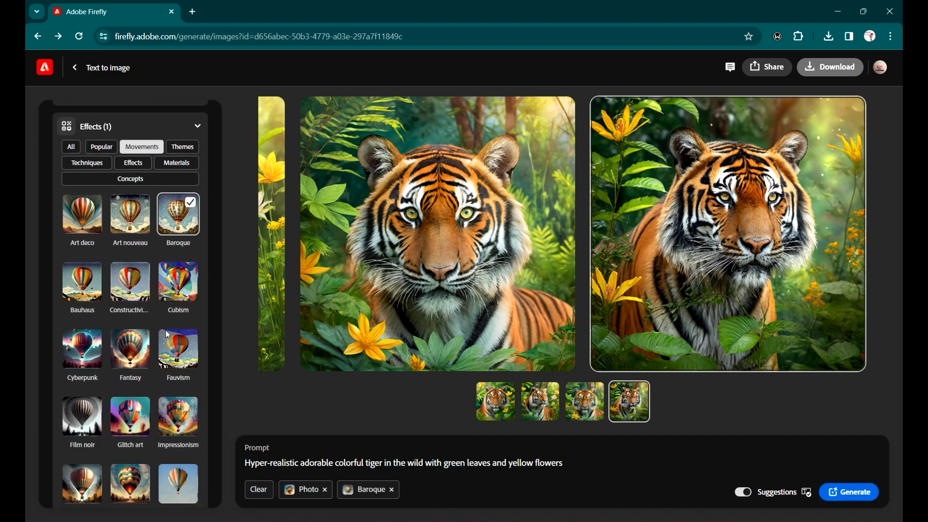
pyautogui.scroll(-5, 168, 334)
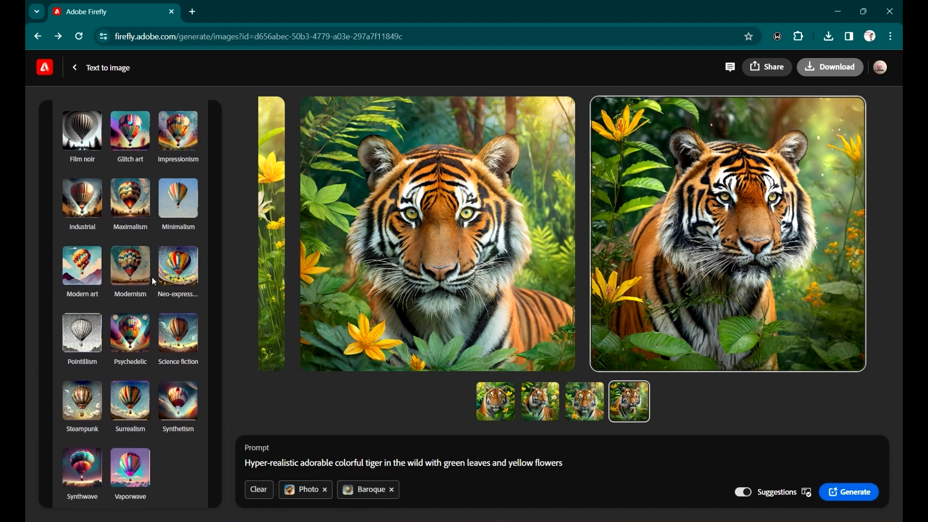
pyautogui.scroll(-1, 136, 285)
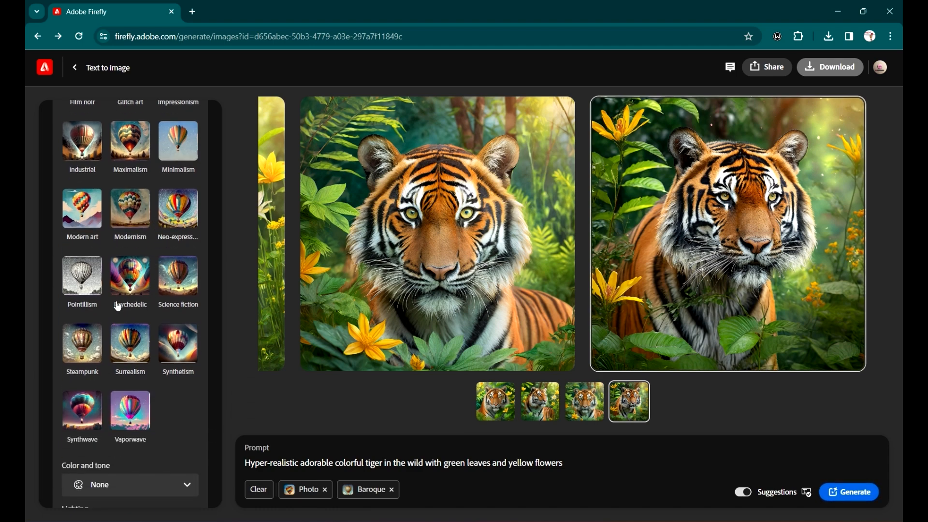
pyautogui.click(132, 283)
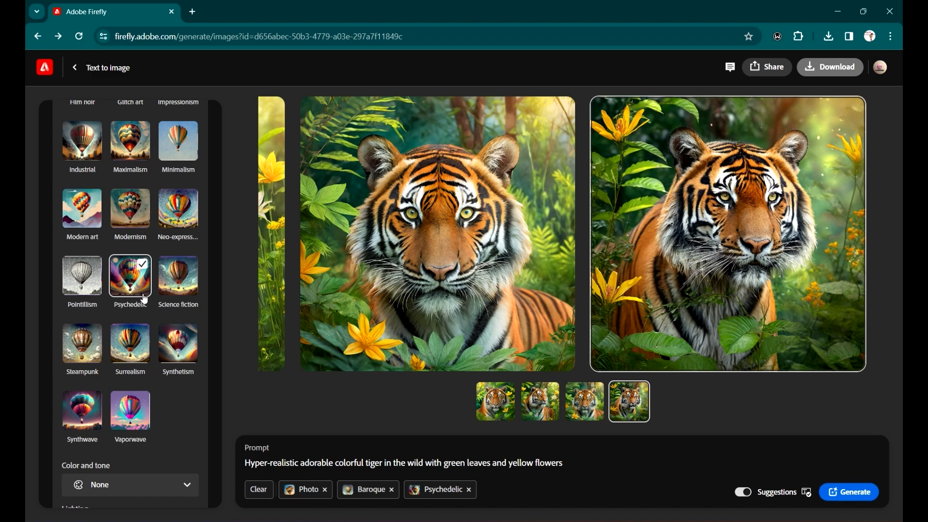
pyautogui.scroll(-2, 106, 399)
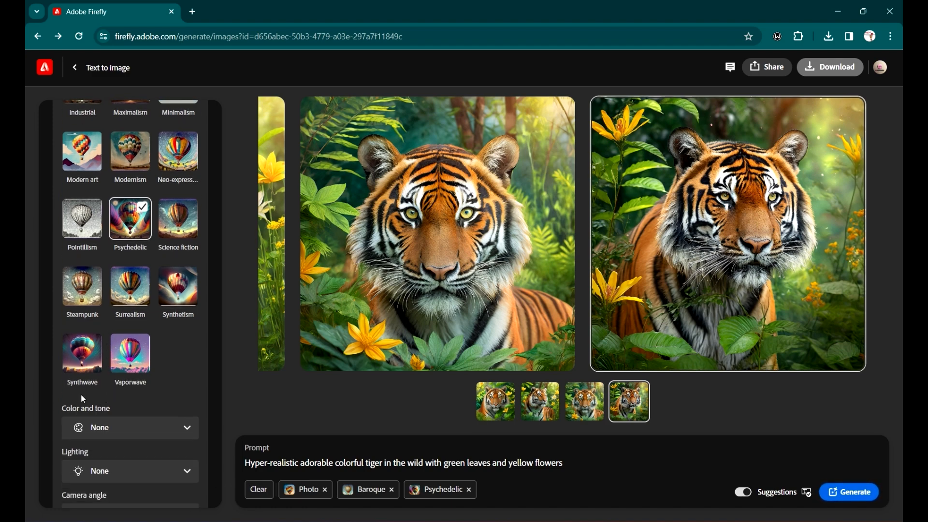
pyautogui.click(103, 368)
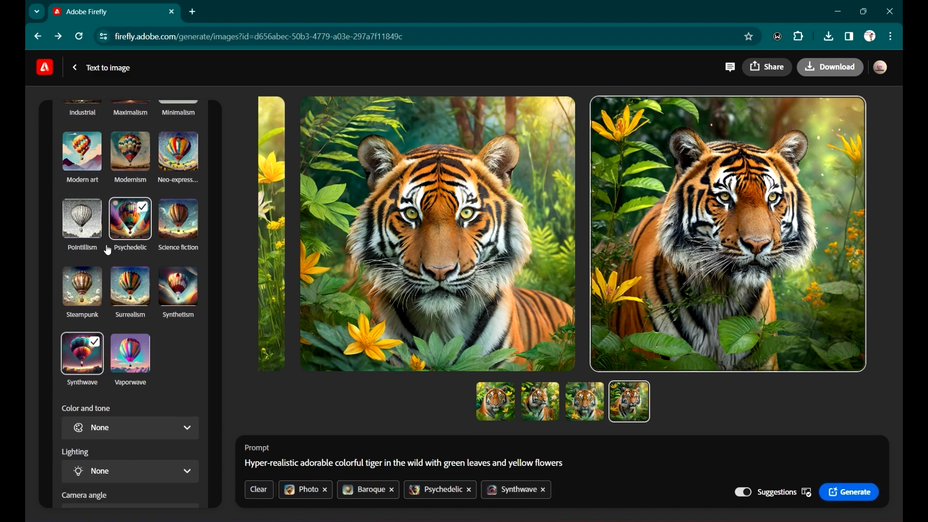
# Set the camera angle to Wide angle and generate new tiger images with the chosen effects
pyautogui.scroll(-1, 125, 200)
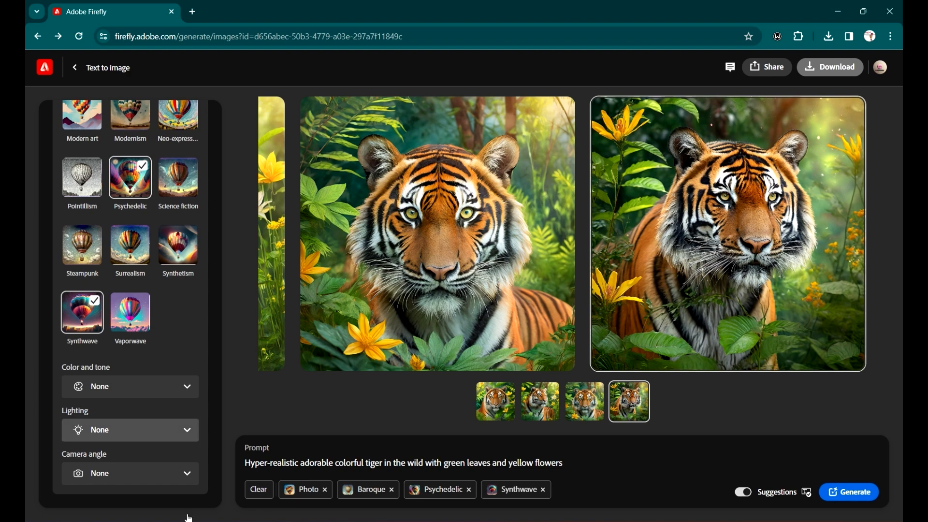
pyautogui.click(181, 474)
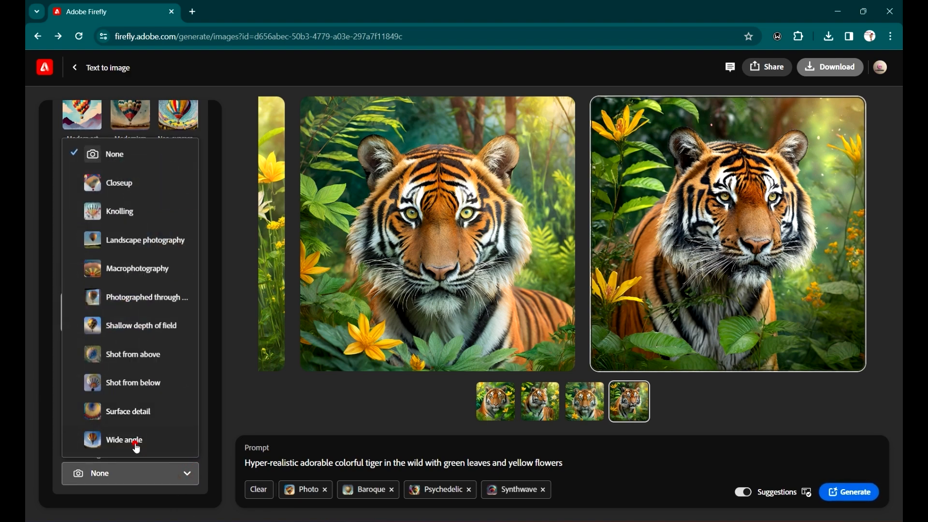
pyautogui.click(131, 439)
pyautogui.scroll(6, 128, 377)
pyautogui.scroll(6, 139, 297)
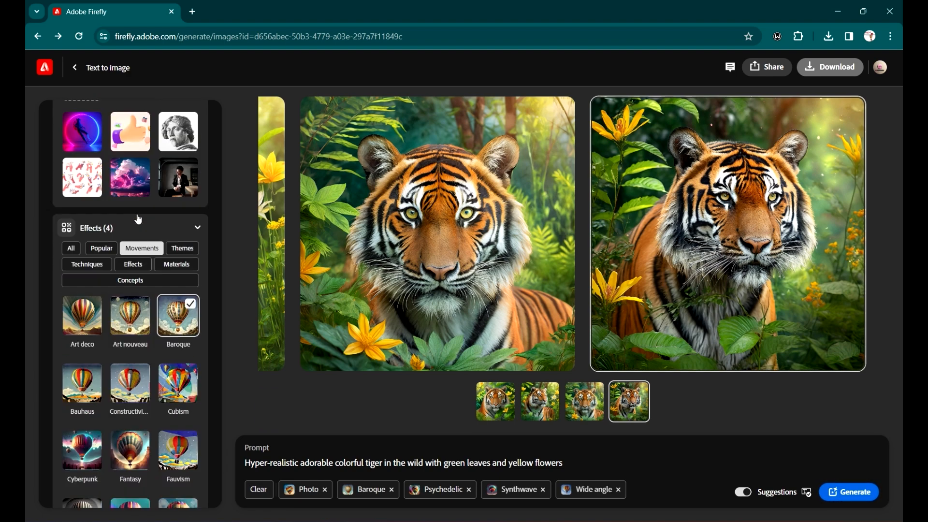
pyautogui.scroll(-11, 189, 333)
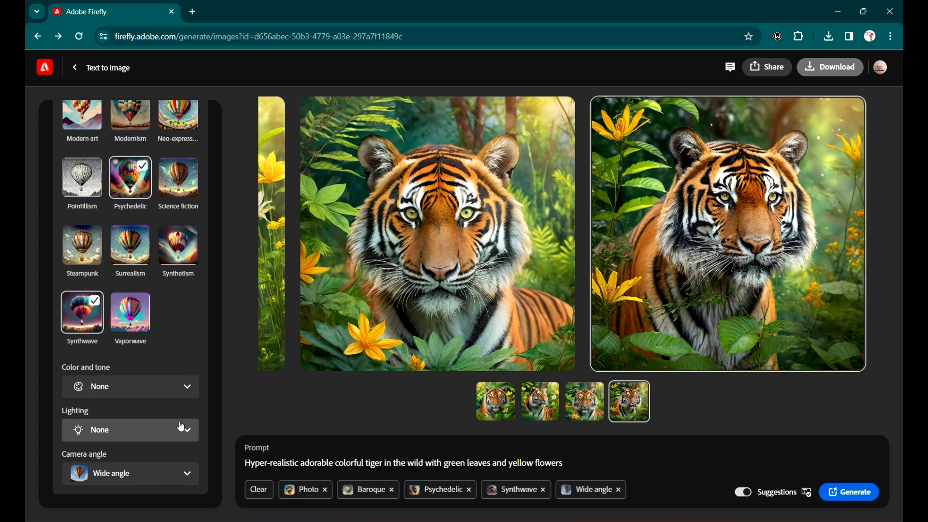
pyautogui.click(868, 497)
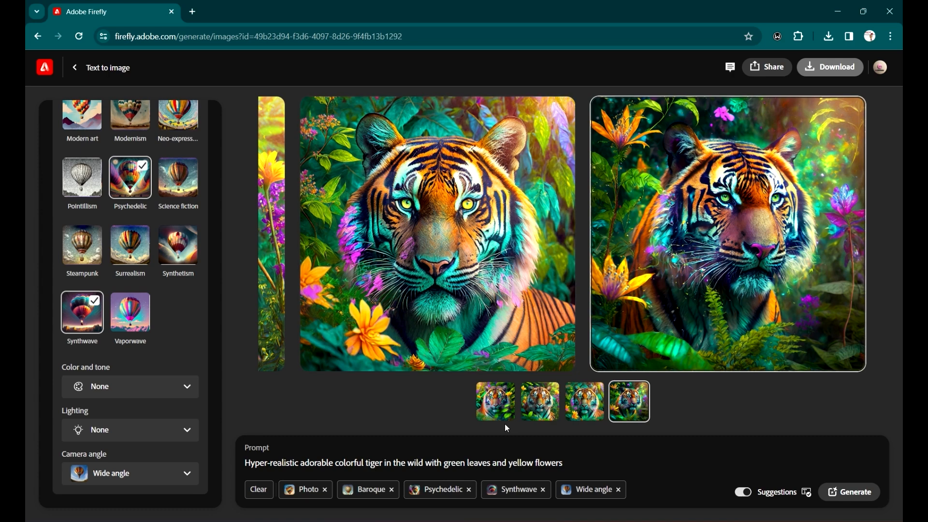
# View the restyled tiger images enlarged from the fourth back to the first, reopen the first, and close the enlarged view
pyautogui.click(808, 239)
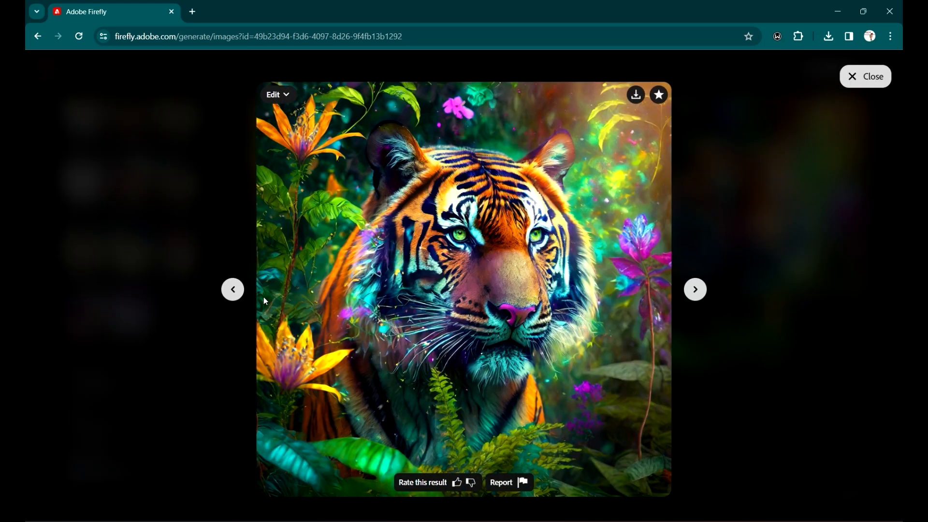
pyautogui.click(235, 292)
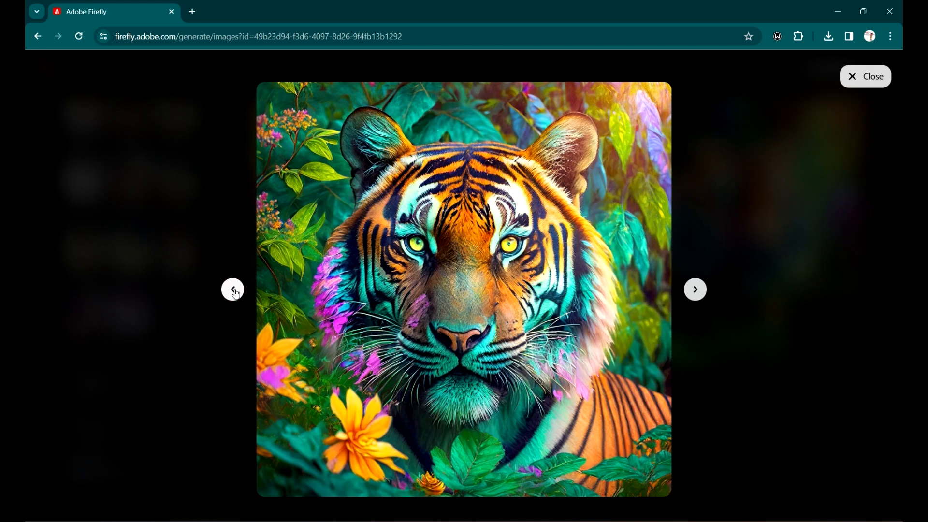
pyautogui.click(233, 290)
pyautogui.click(234, 290)
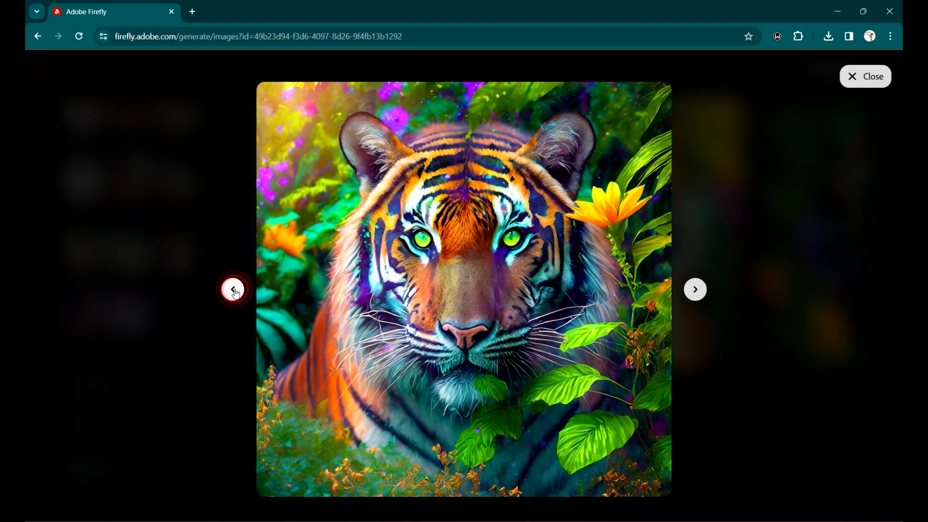
pyautogui.click(867, 84)
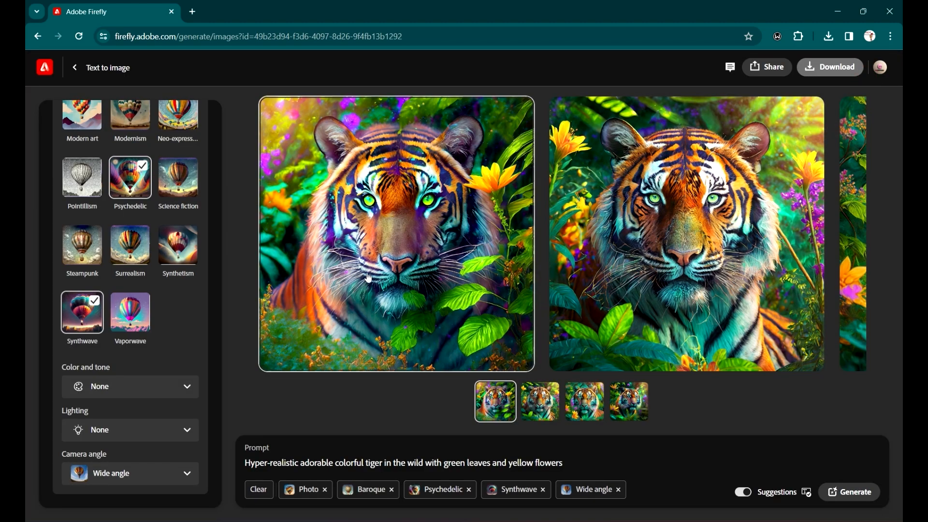
pyautogui.click(448, 209)
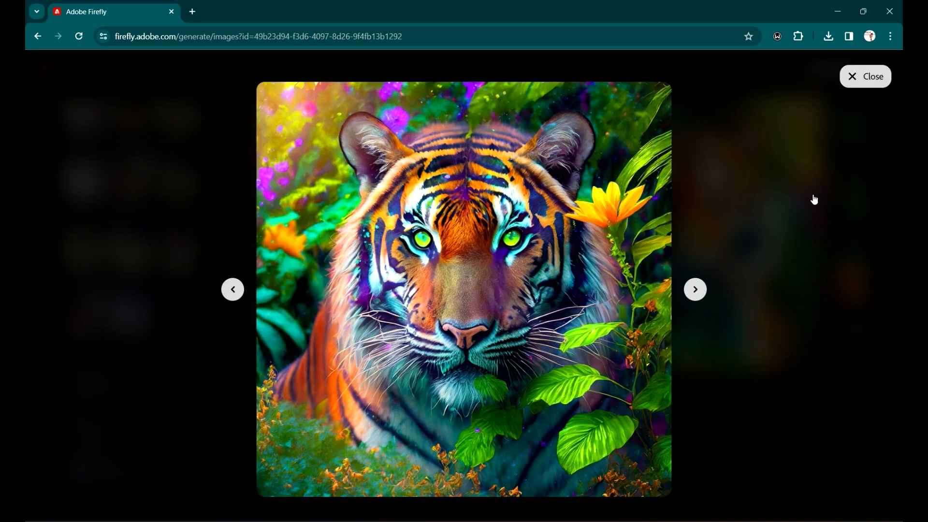
pyautogui.click(865, 82)
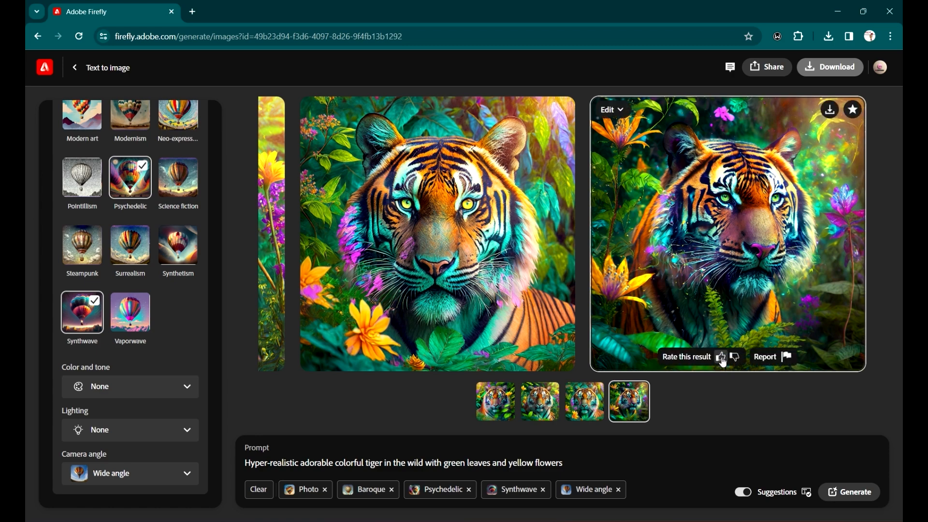
# Rate all four restyled tiger images with a thumbs up, going from the fourth image back to the first
pyautogui.click(722, 359)
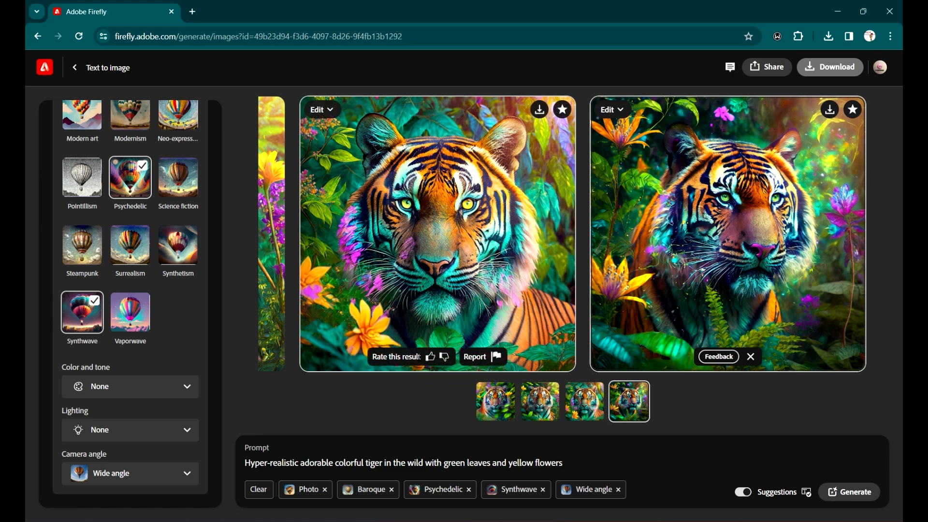
pyautogui.click(430, 357)
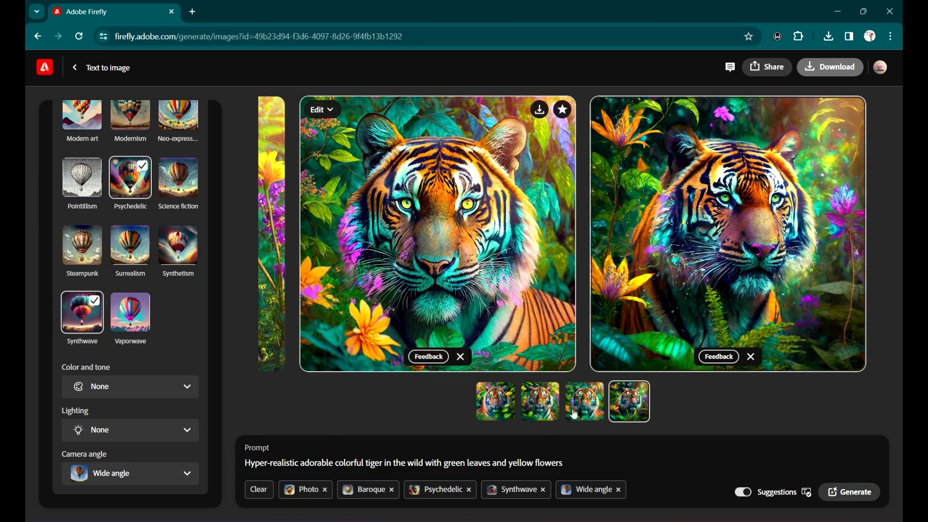
pyautogui.click(545, 414)
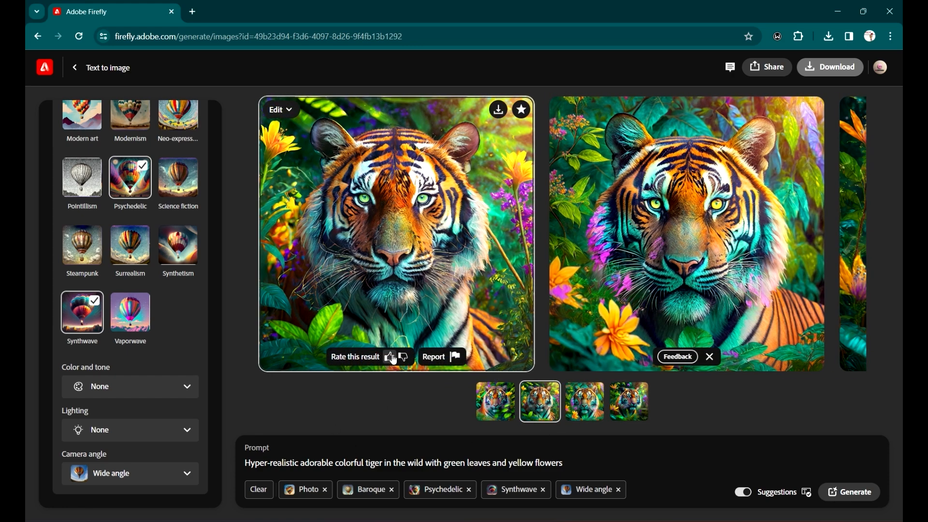
pyautogui.click(391, 357)
pyautogui.press('Left')
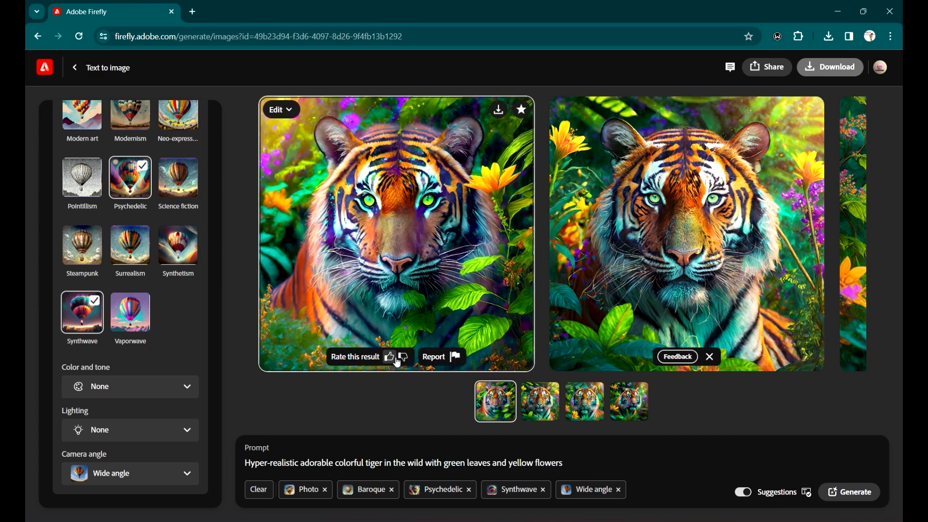
pyautogui.click(391, 357)
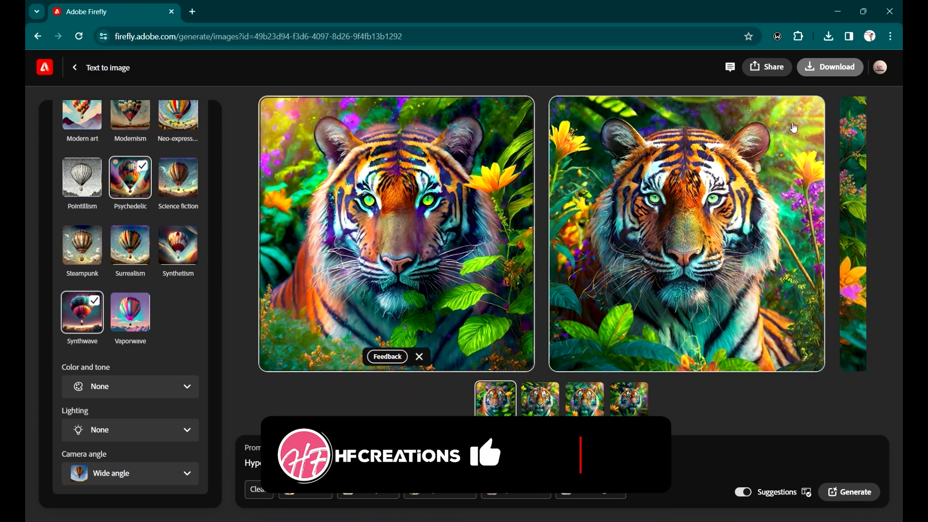
# Submit the first tiger image to the Community, replacing the first and last name in the public profile
pyautogui.click(767, 67)
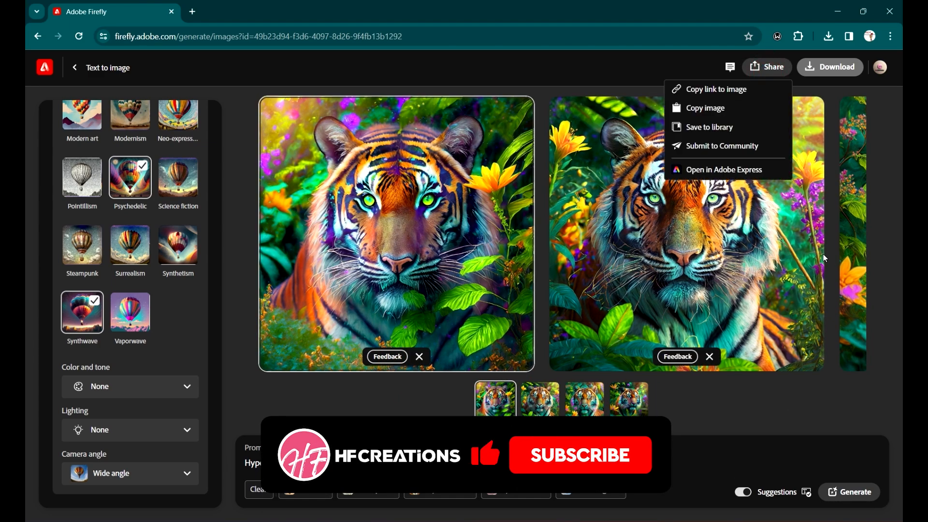
pyautogui.click(743, 147)
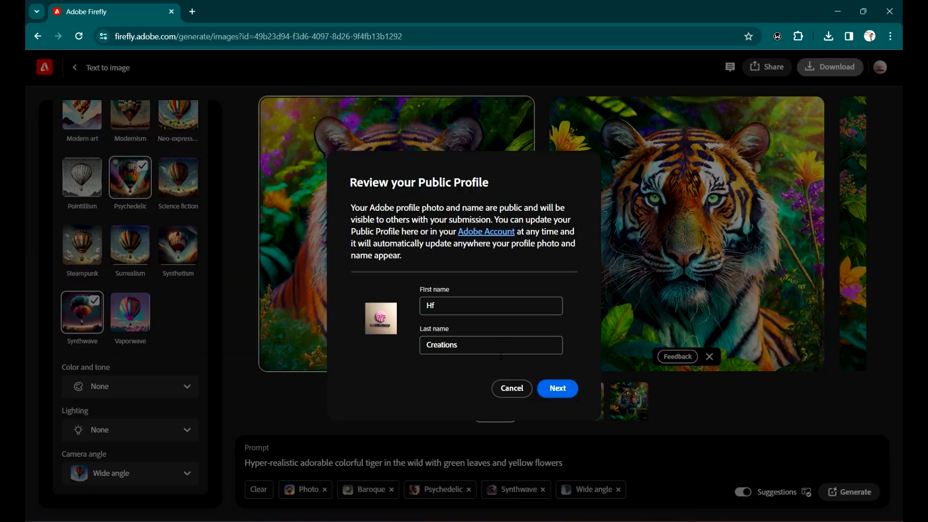
pyautogui.doubleClick(451, 305)
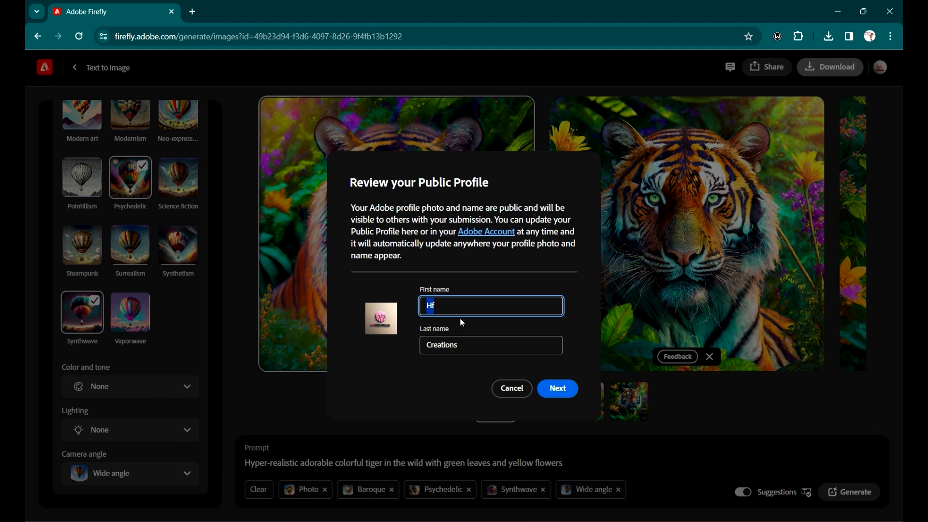
pyautogui.write('Ewole')
pyautogui.doubleClick(493, 341)
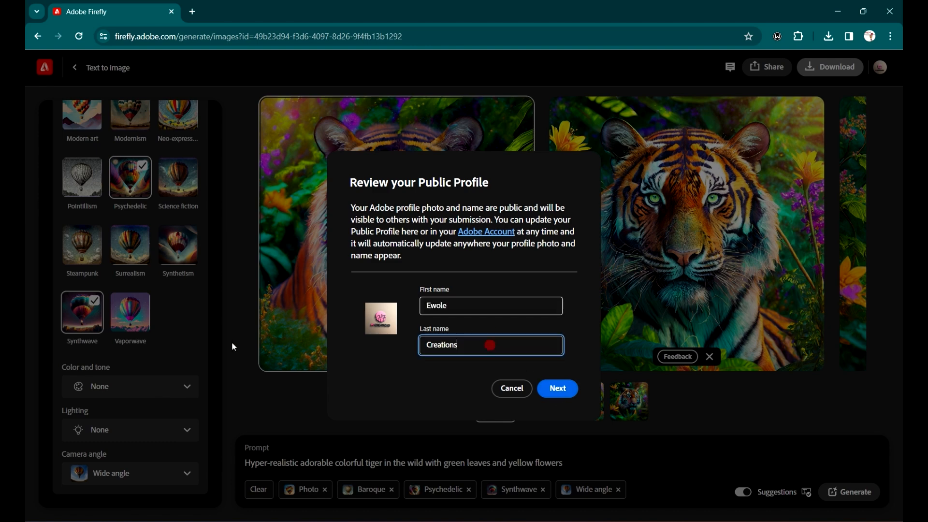
pyautogui.write('Enupe')
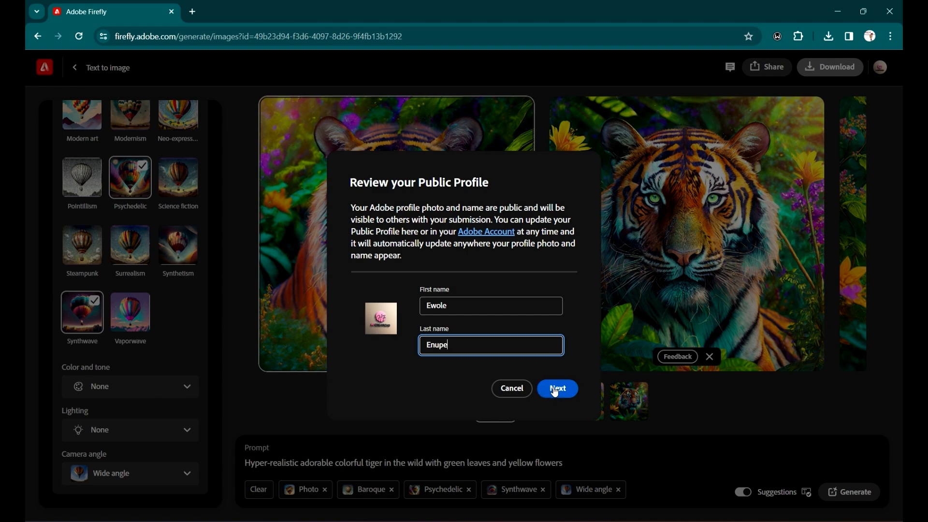
pyautogui.click(555, 391)
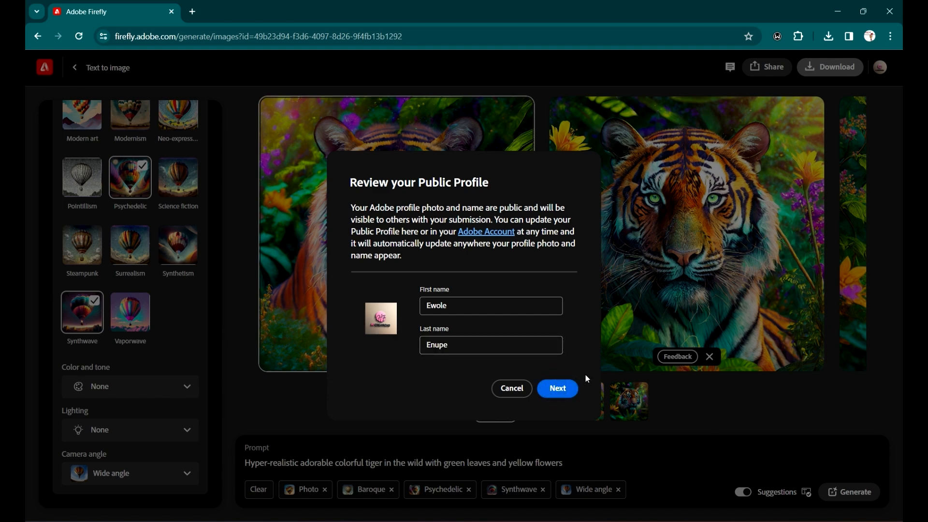
pyautogui.click(606, 399)
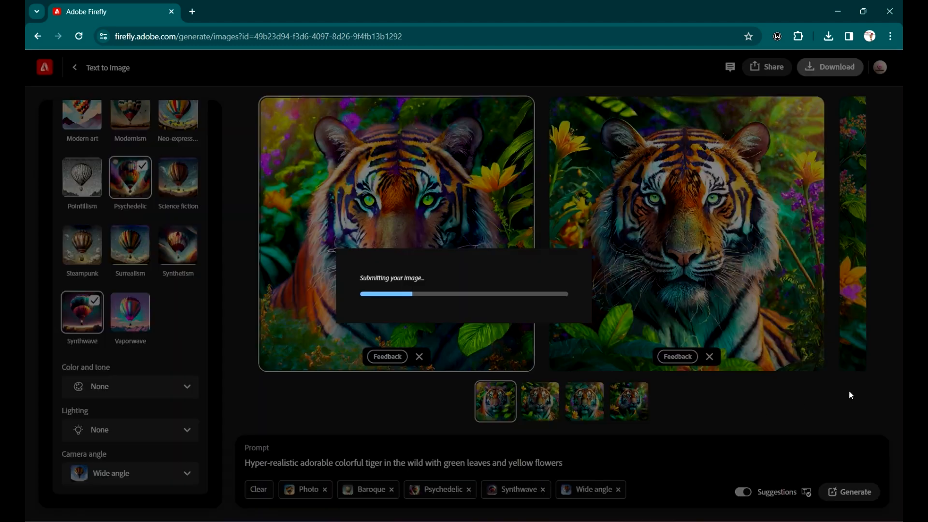